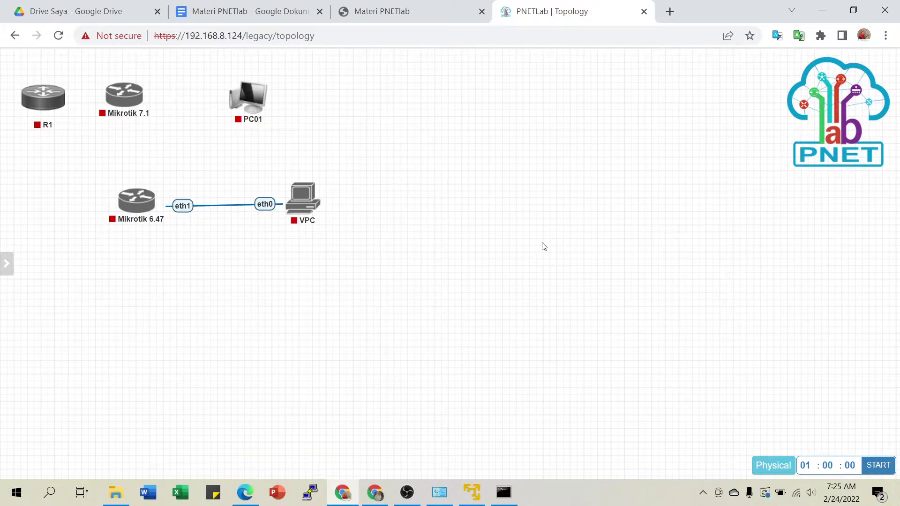
Select and then deselect the MikroTik 6.47 and VPC nodes, and switch to the Materi PNETlab PDF.
drag(74, 166, 336, 265)
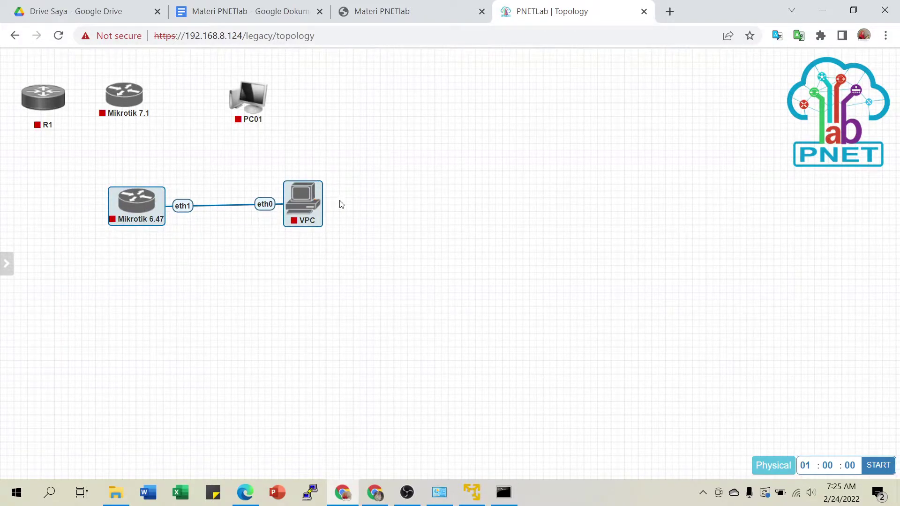
click(517, 220)
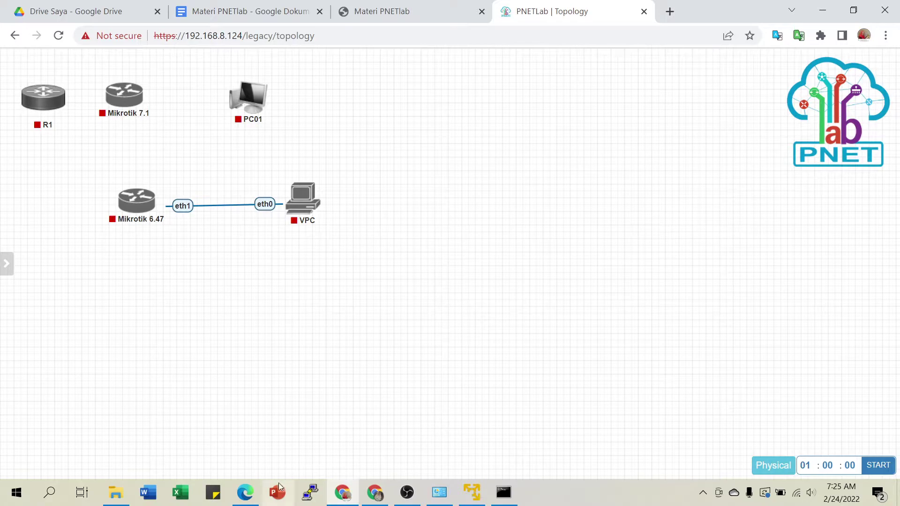
click(412, 14)
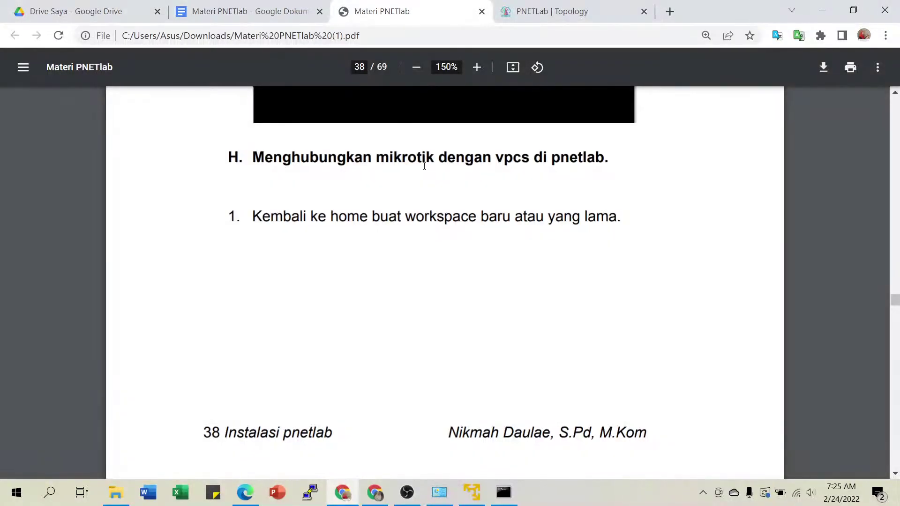
Scroll through pages 38–42 of the guide and return to section H on page 38.
scroll(406, 196, down, 8)
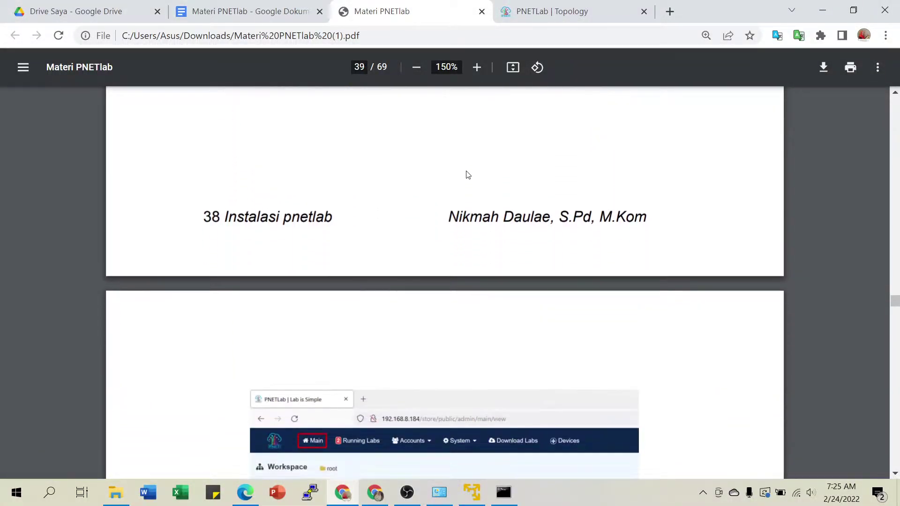
scroll(468, 175, down, 6)
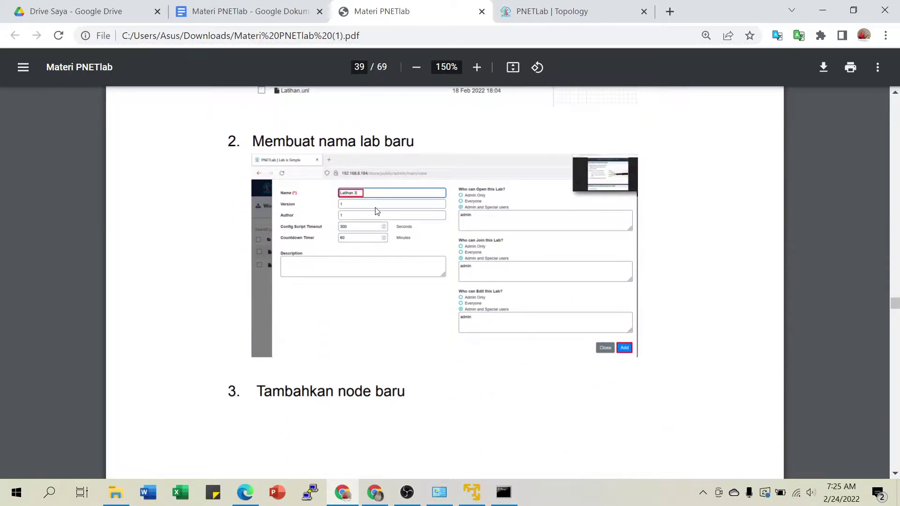
scroll(377, 211, down, 9)
scroll(406, 218, down, 14)
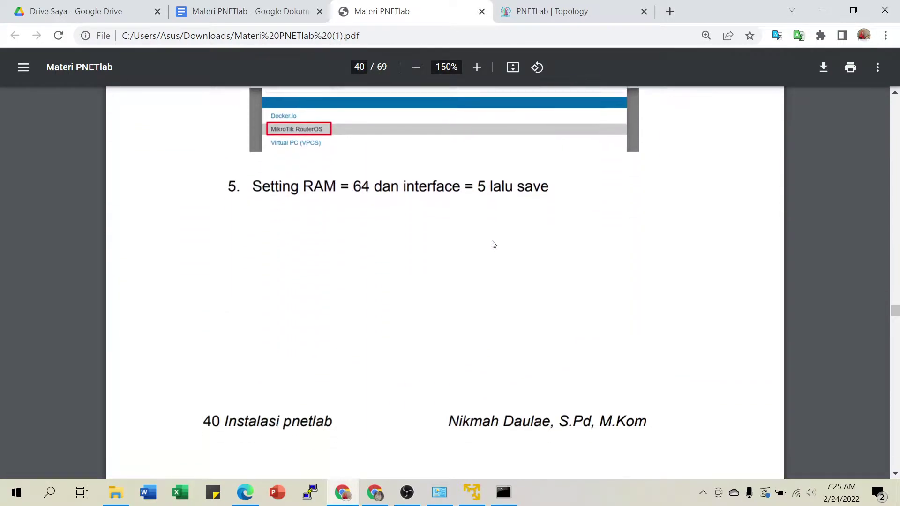
scroll(291, 159, up, 3)
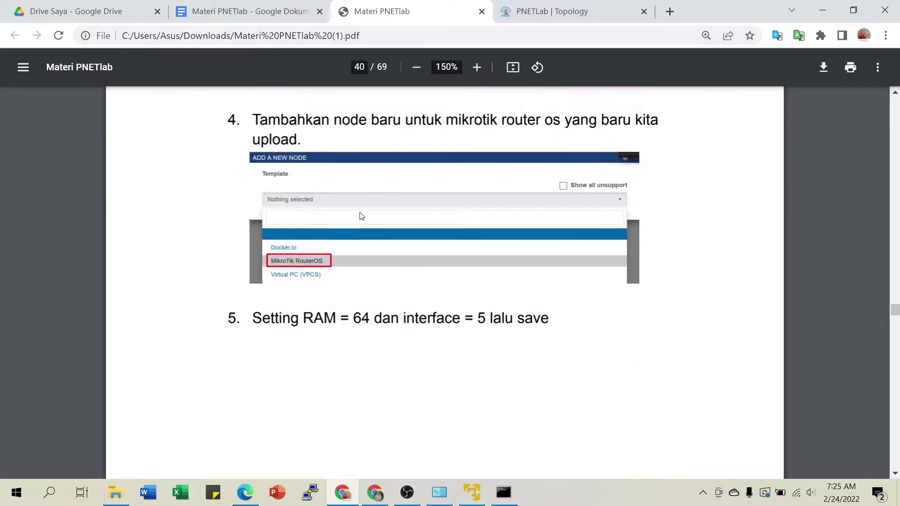
scroll(326, 269, down, 2)
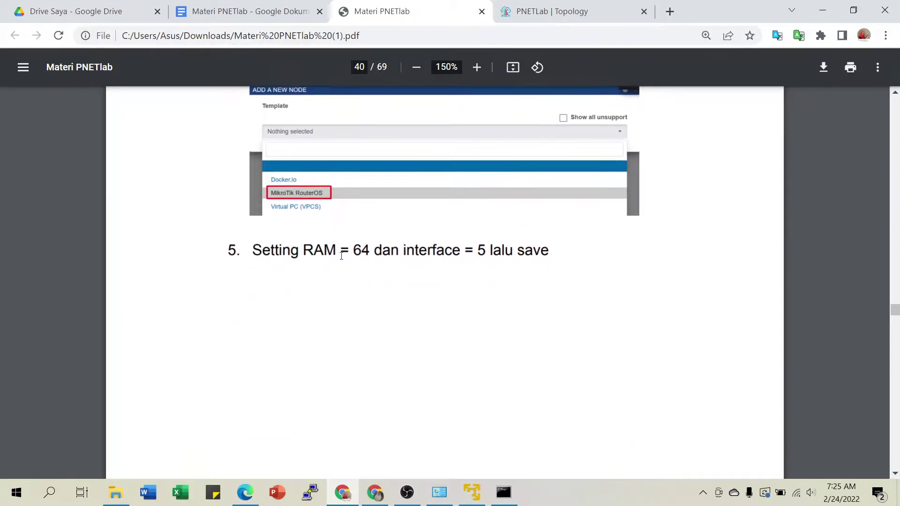
scroll(333, 220, down, 3)
scroll(370, 217, up, 3)
scroll(426, 241, down, 1)
scroll(442, 258, down, 7)
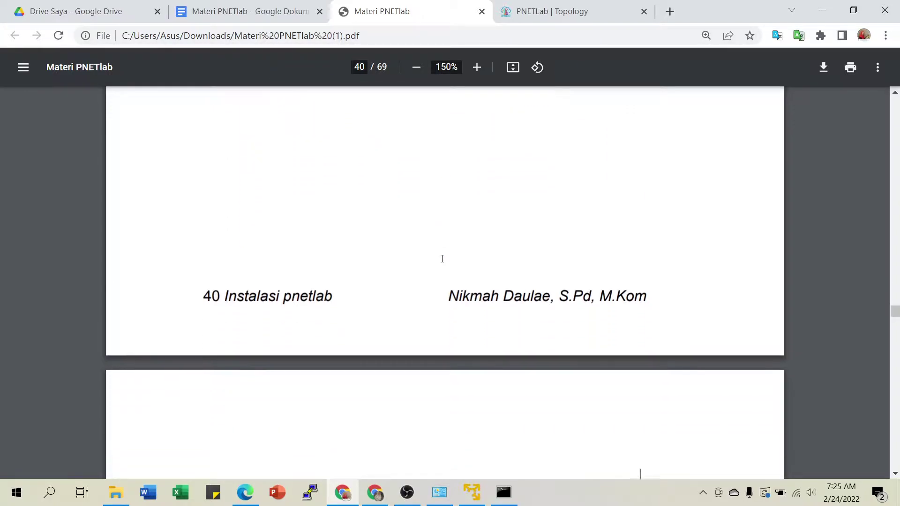
scroll(442, 259, down, 3)
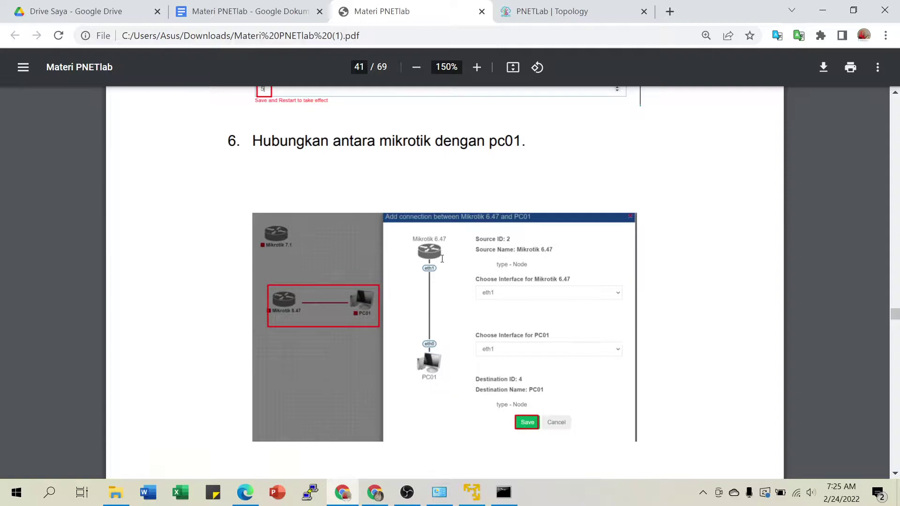
scroll(442, 259, down, 8)
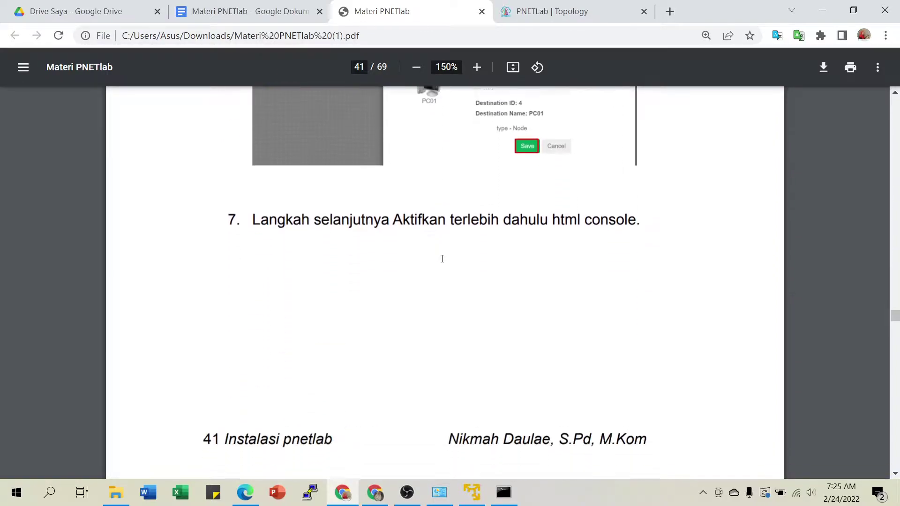
scroll(442, 259, down, 7)
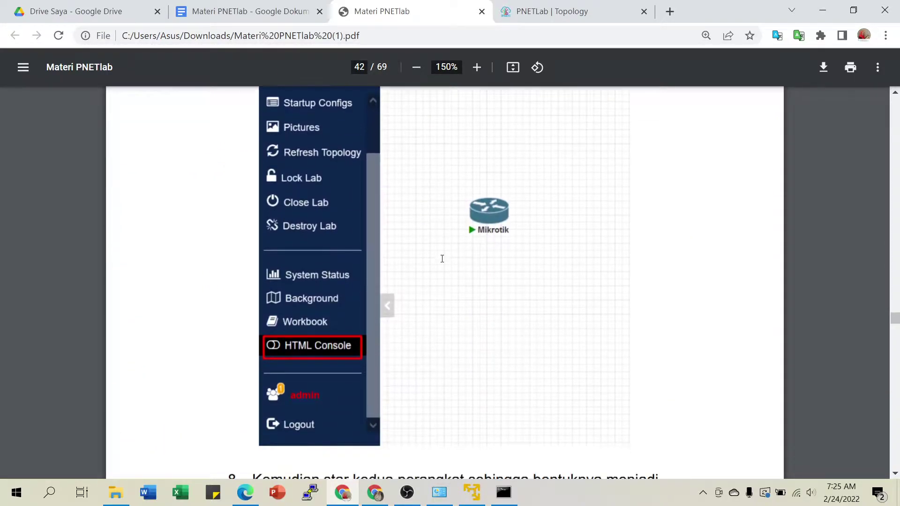
scroll(443, 278, down, 2)
scroll(410, 290, down, 1)
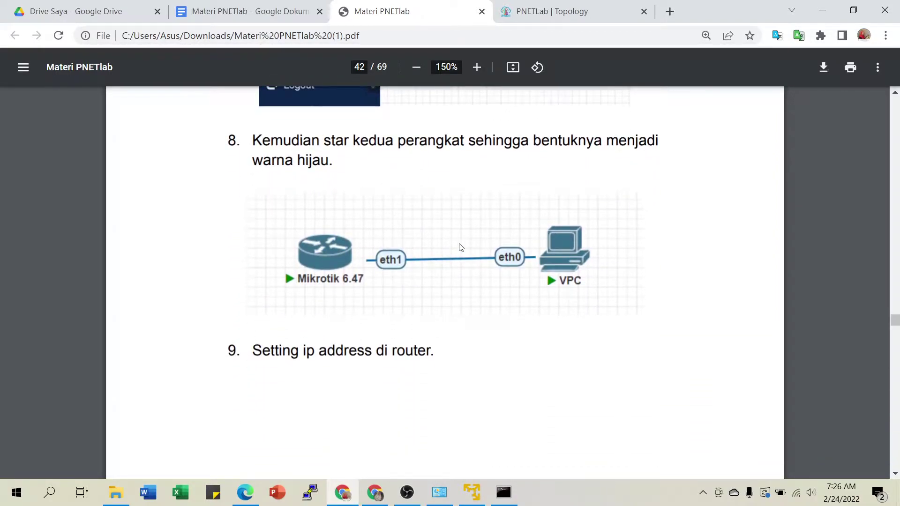
scroll(473, 248, up, 3)
scroll(477, 244, up, 20)
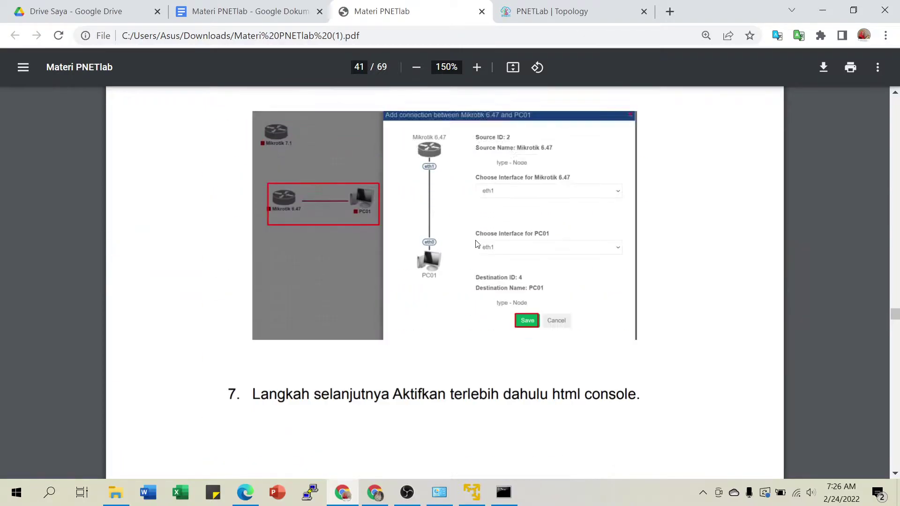
scroll(477, 244, up, 20)
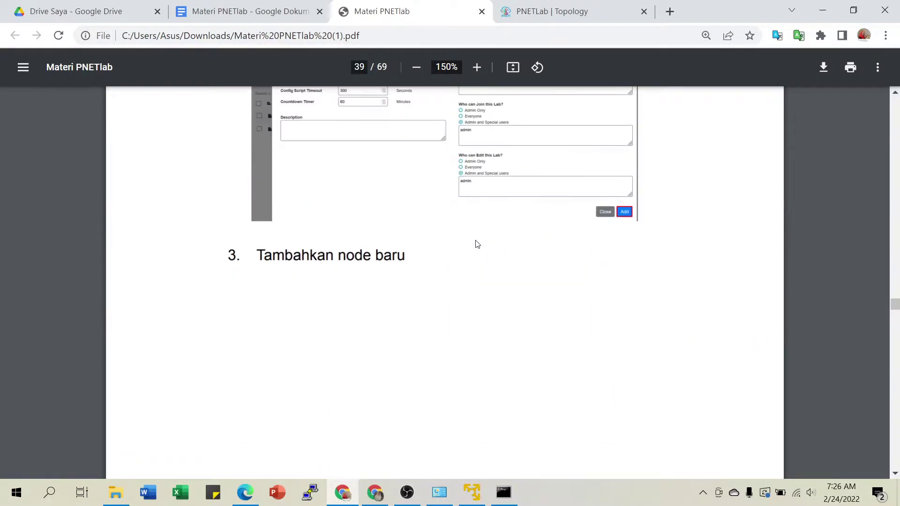
scroll(476, 243, up, 4)
scroll(468, 260, down, 3)
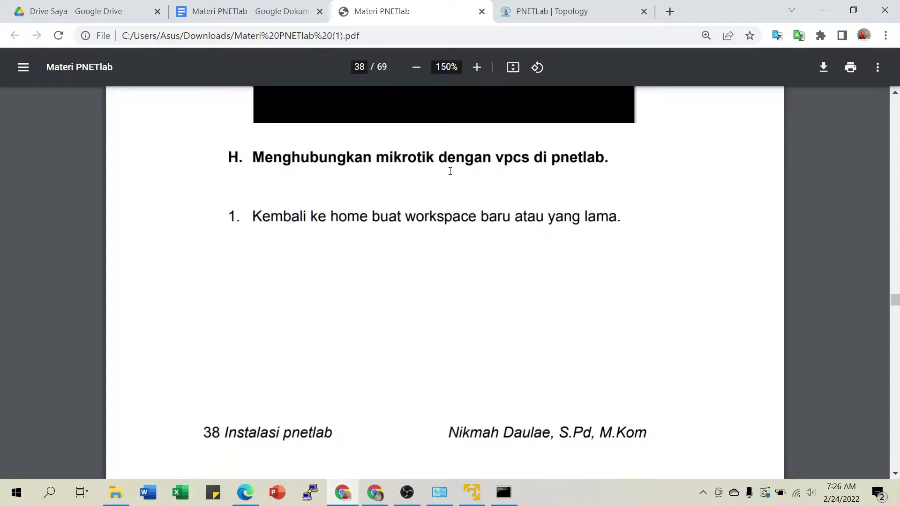
Return to the PNETLab topology and close the current lab.
click(546, 10)
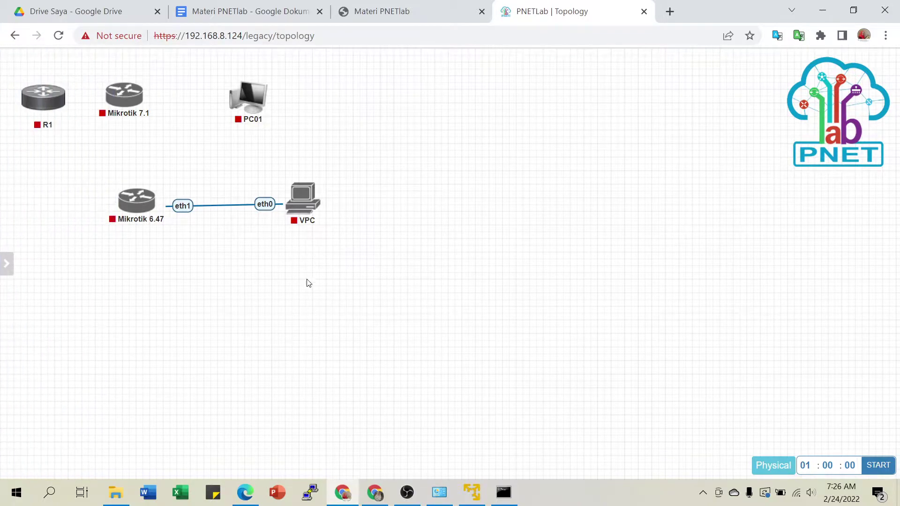
mouse_move(14, 270)
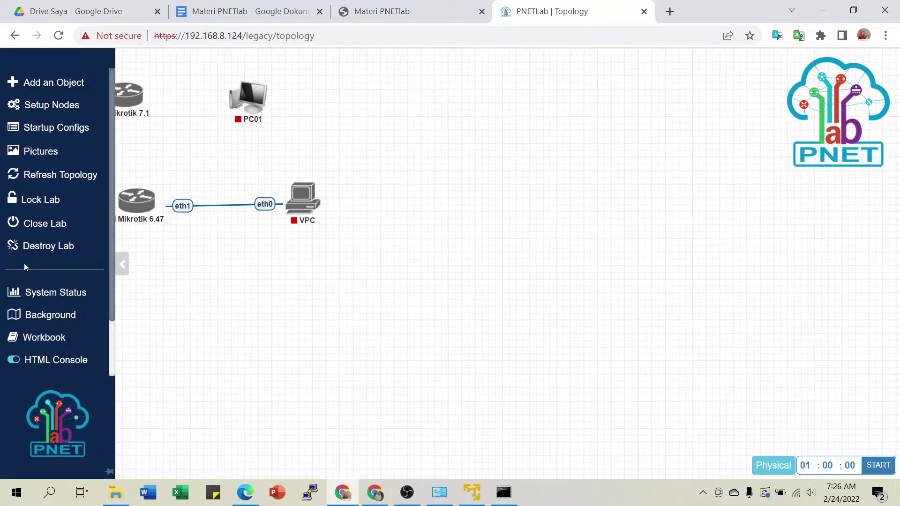
click(40, 224)
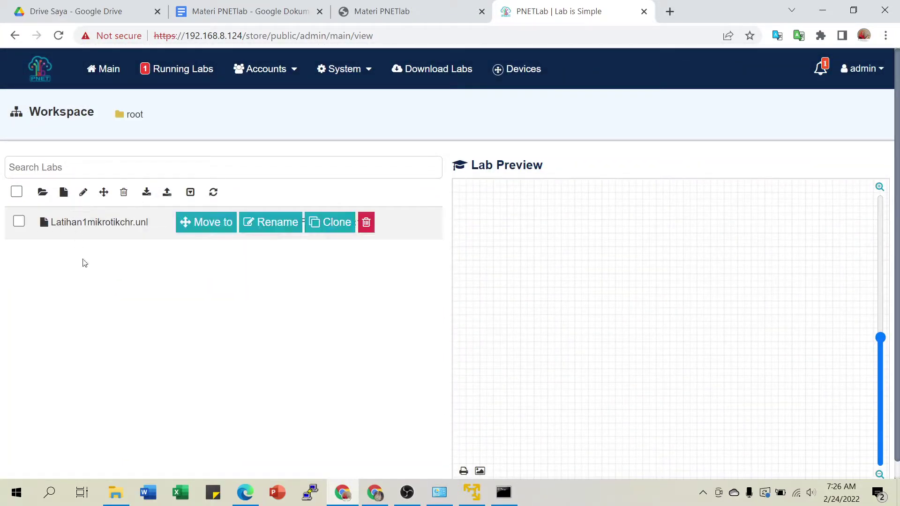
Create a new lab named Latihan2.
click(63, 197)
click(240, 150)
text(Latihan2)
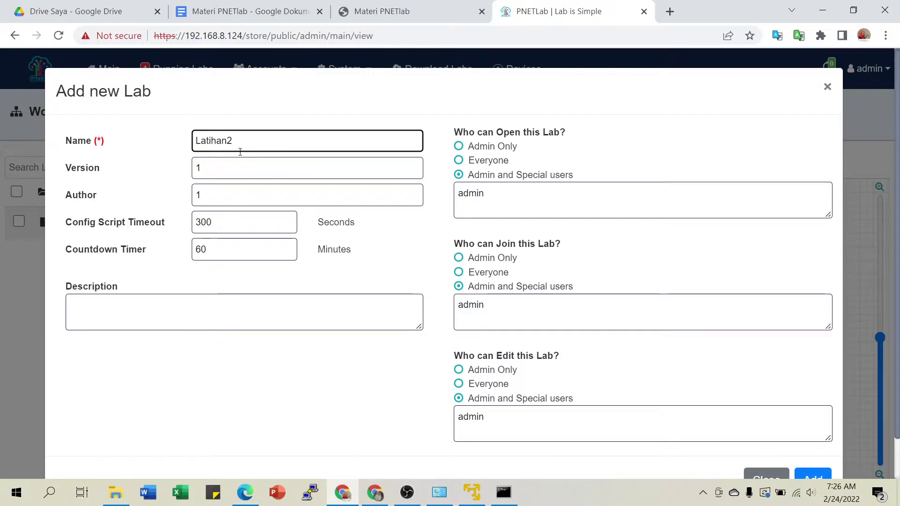
scroll(614, 291, down, 2)
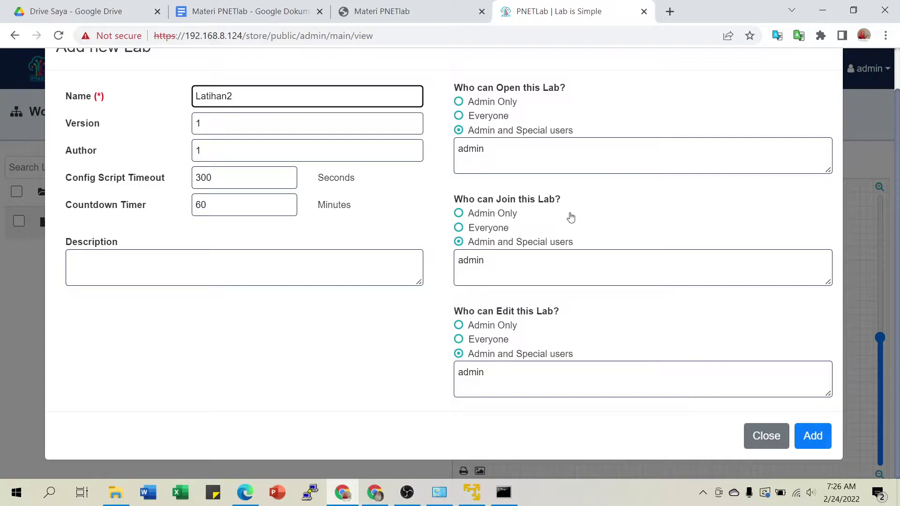
click(799, 446)
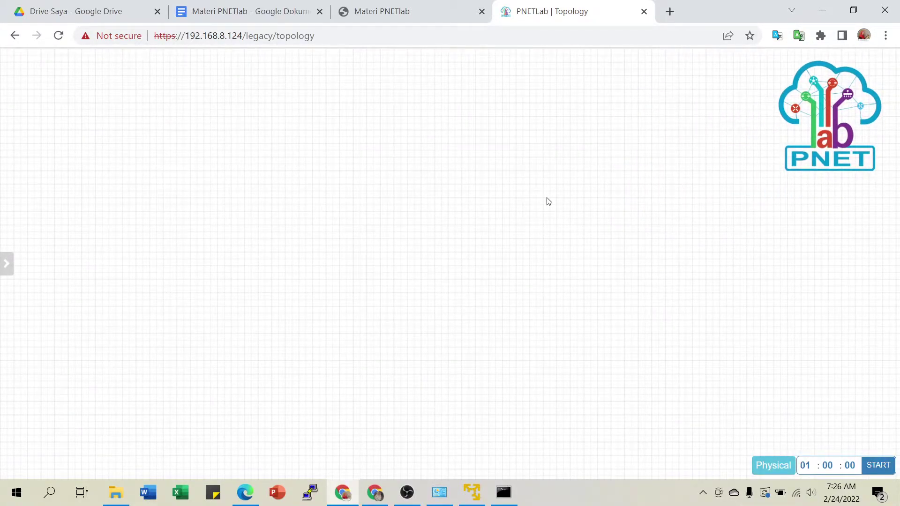
Add a node from the canvas menu using the MikroTik RouterOS template with the mikrotik-6.47 image.
right_click(226, 112)
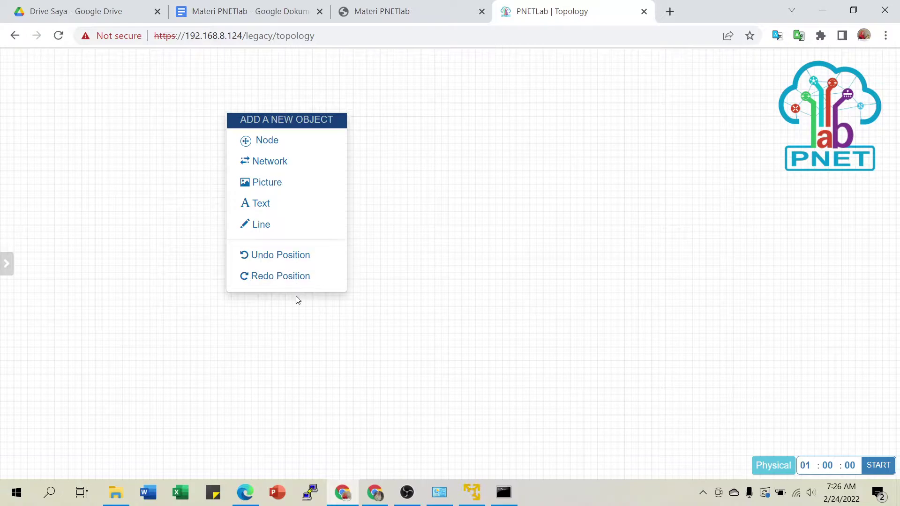
click(273, 147)
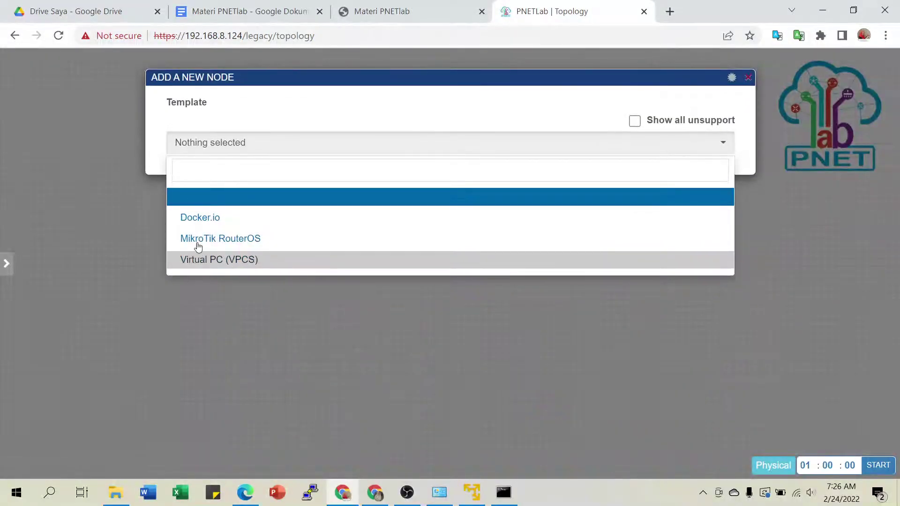
click(244, 239)
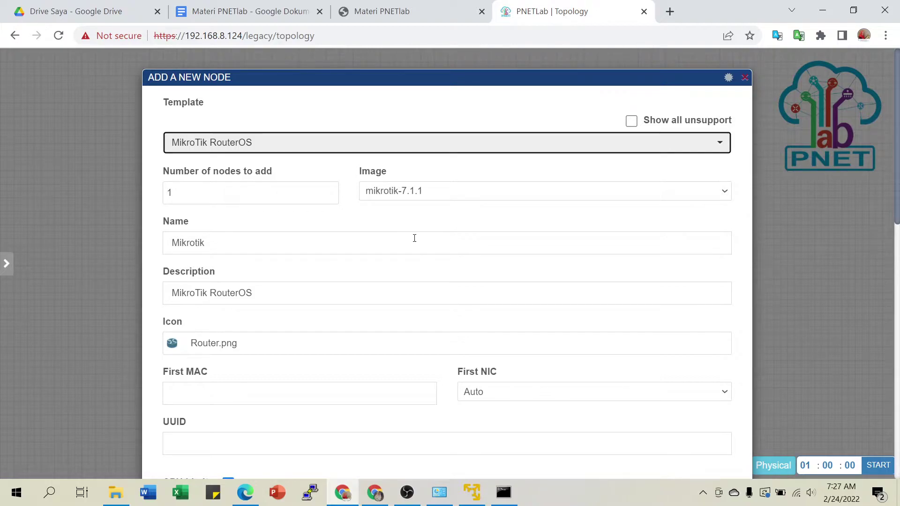
scroll(424, 229, down, 1)
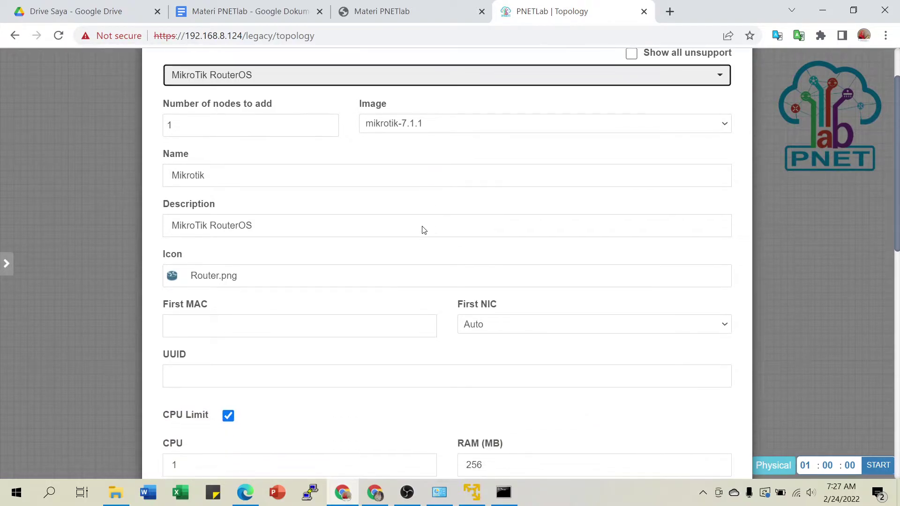
click(399, 123)
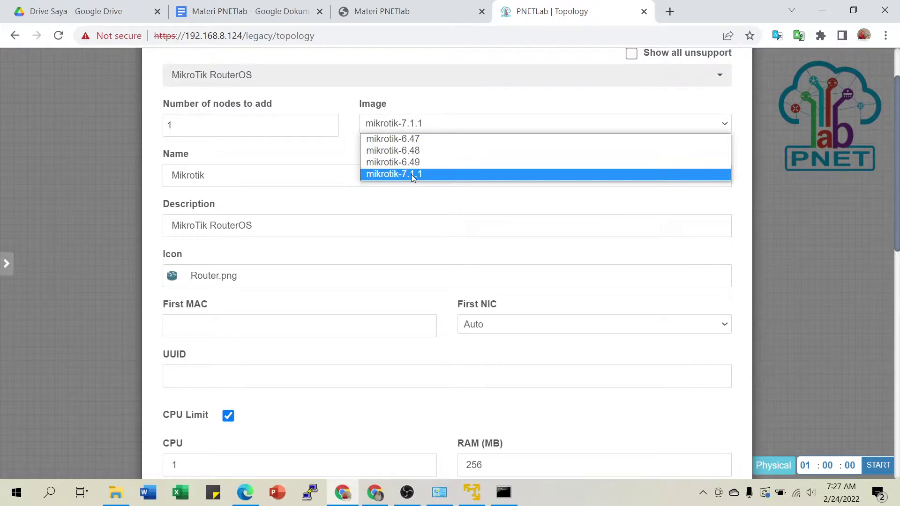
click(411, 139)
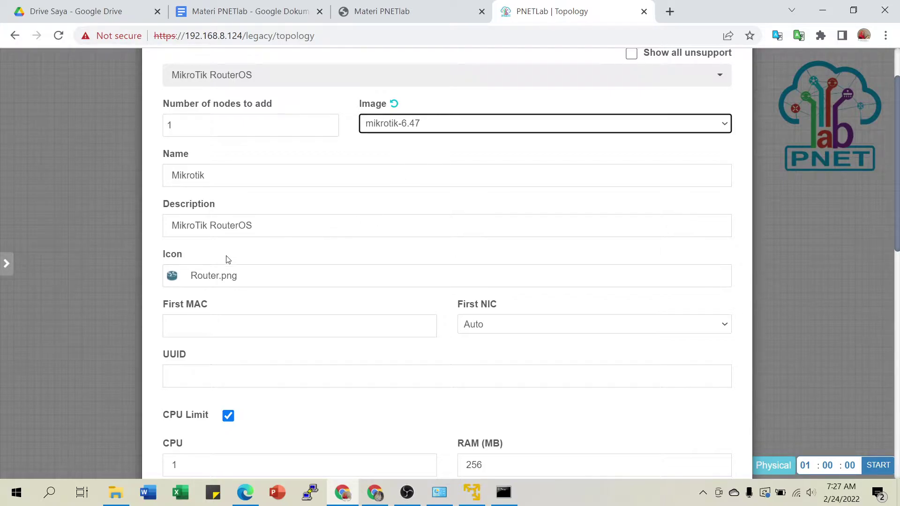
Name the node R01 and give it the Router Green icon.
double_click(222, 180)
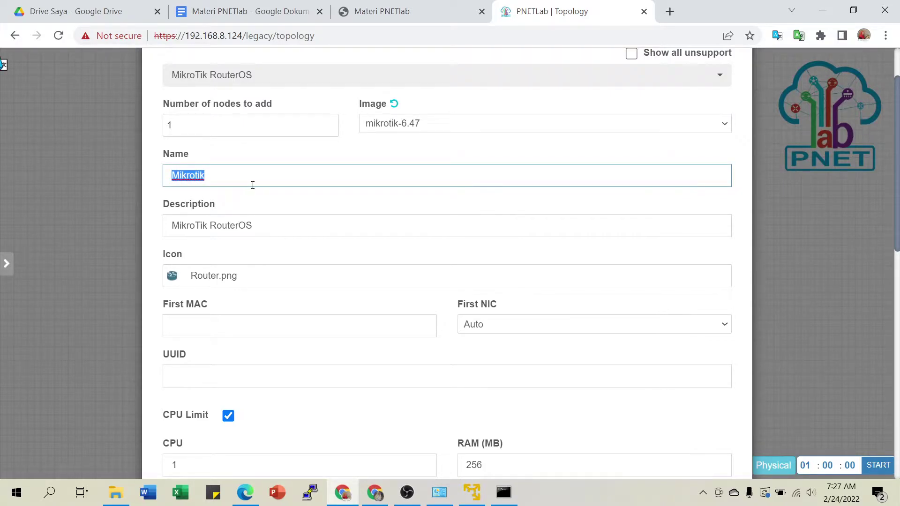
text(R01)
scroll(306, 219, down, 2)
click(230, 209)
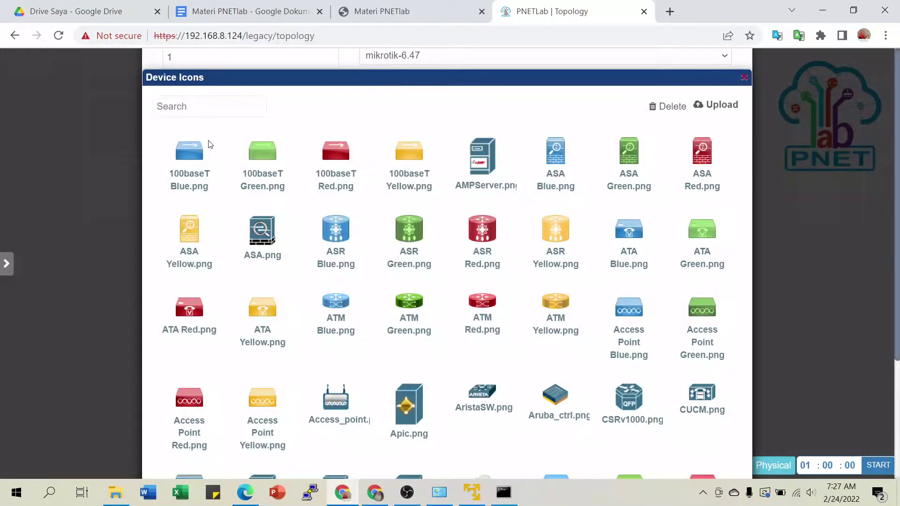
click(224, 107)
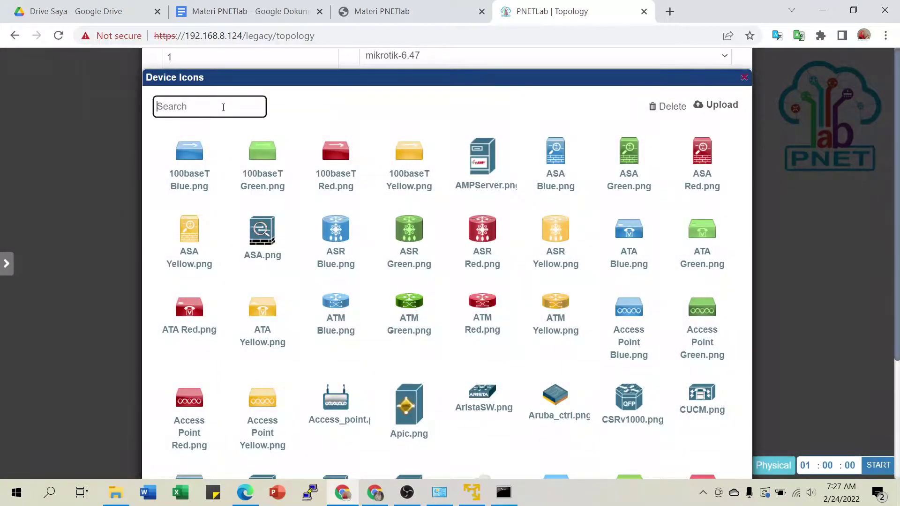
text(router)
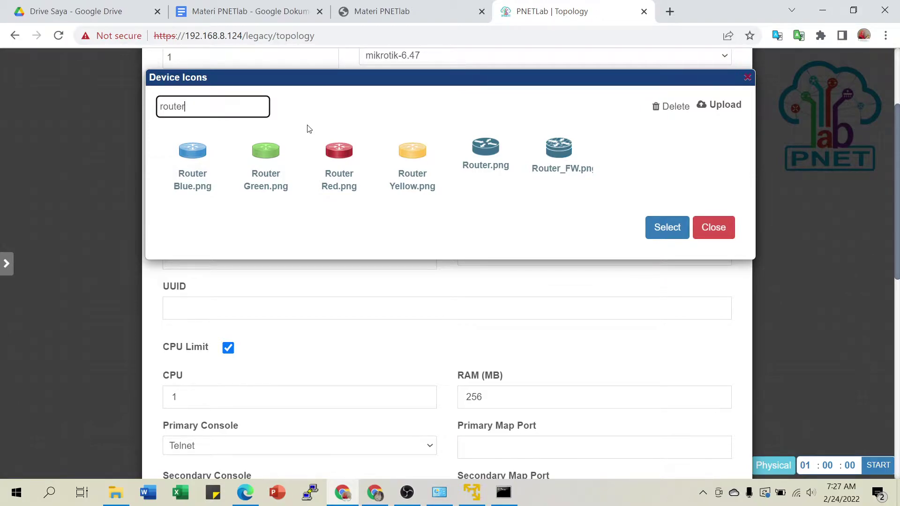
click(265, 156)
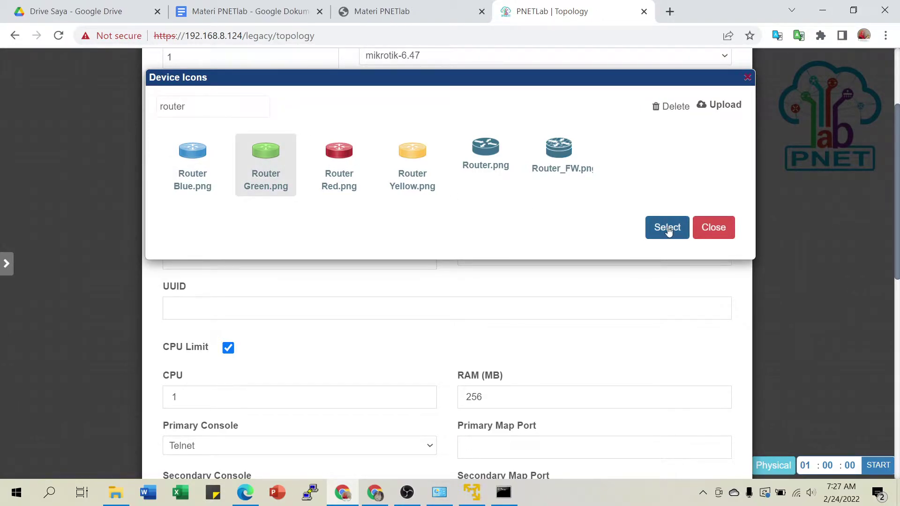
click(667, 227)
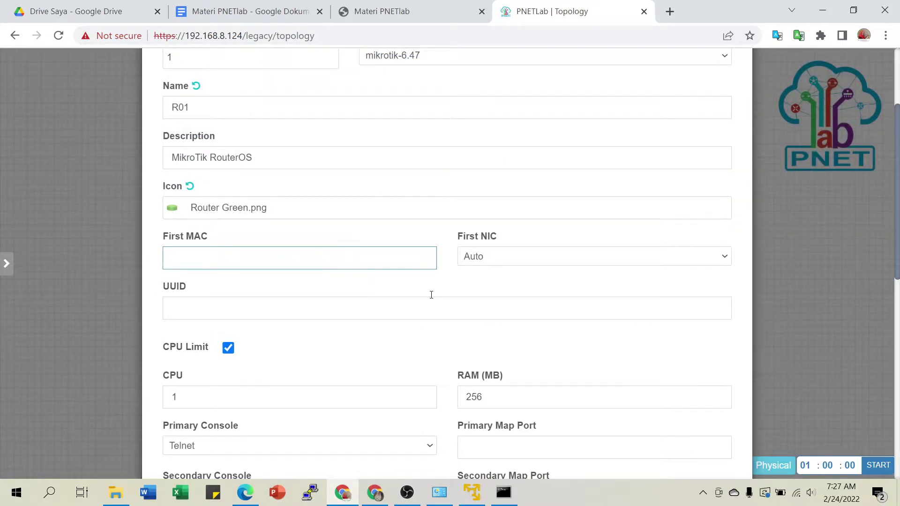
Set 5 Ethernet ports and 64 MB RAM, then save the node to the lab.
scroll(431, 296, down, 3)
click(355, 291)
scroll(395, 311, down, 4)
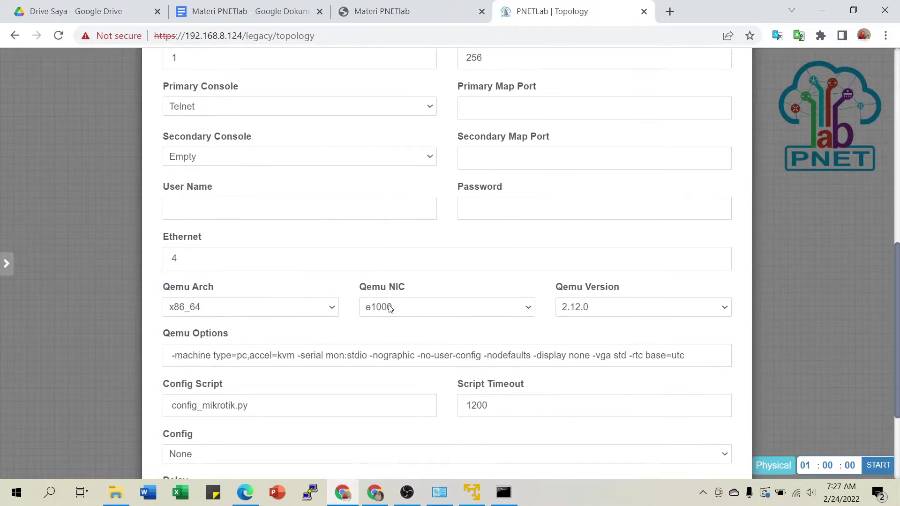
scroll(400, 276, down, 1)
click(187, 191)
key(BackSpace)
text(5)
scroll(420, 188, down, 2)
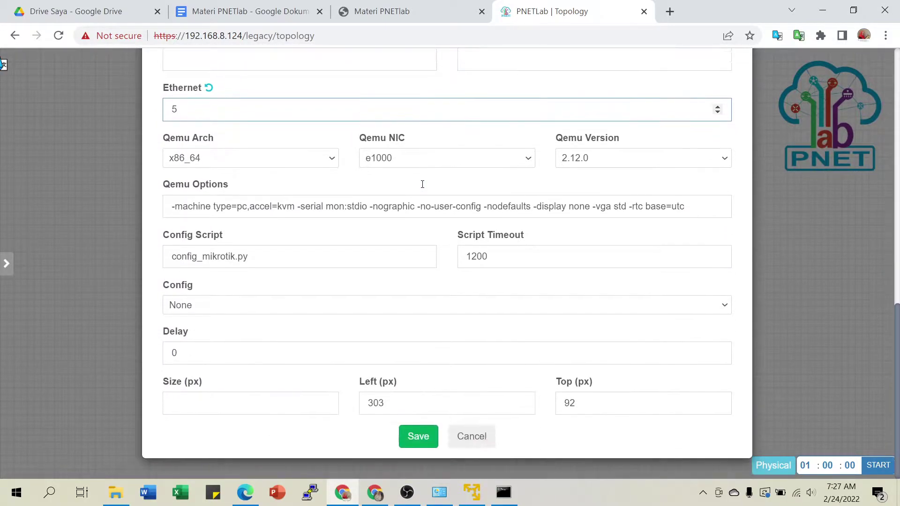
scroll(460, 304, up, 3)
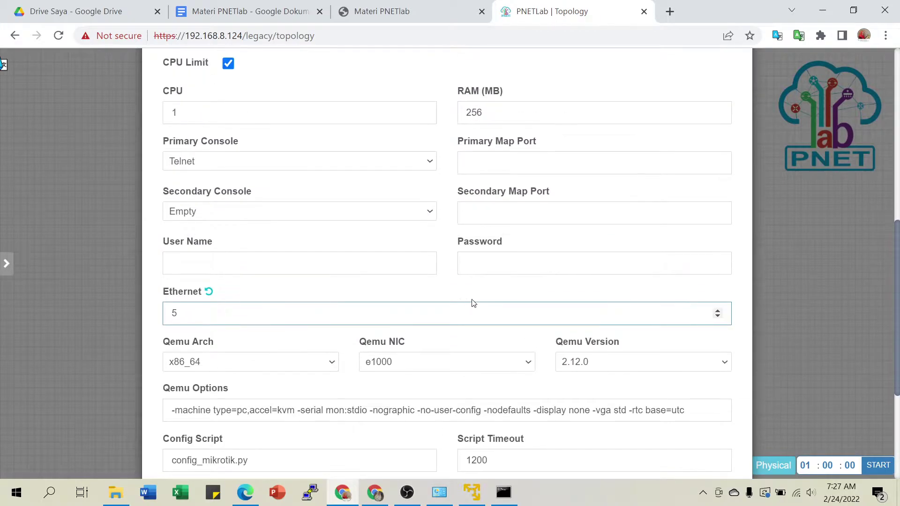
scroll(497, 280, up, 4)
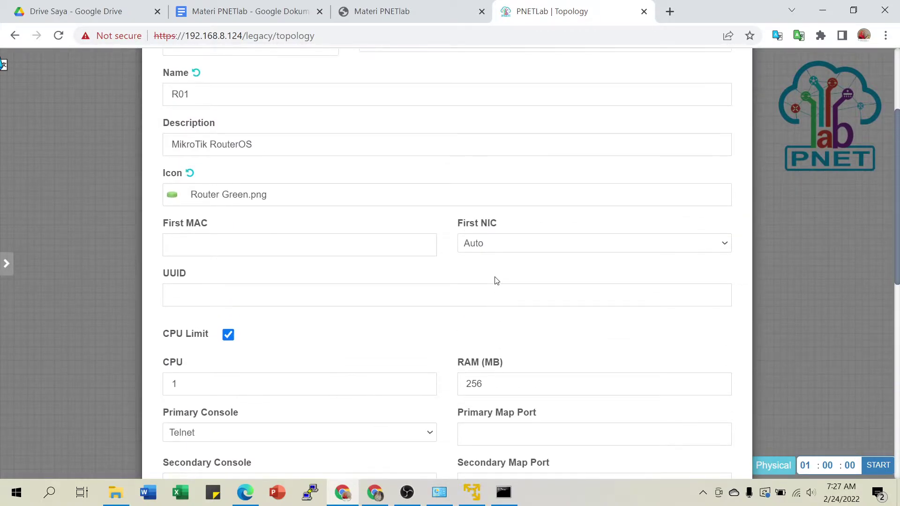
scroll(497, 280, down, 3)
drag(486, 183, 445, 183)
text(6)
scroll(520, 212, down, 6)
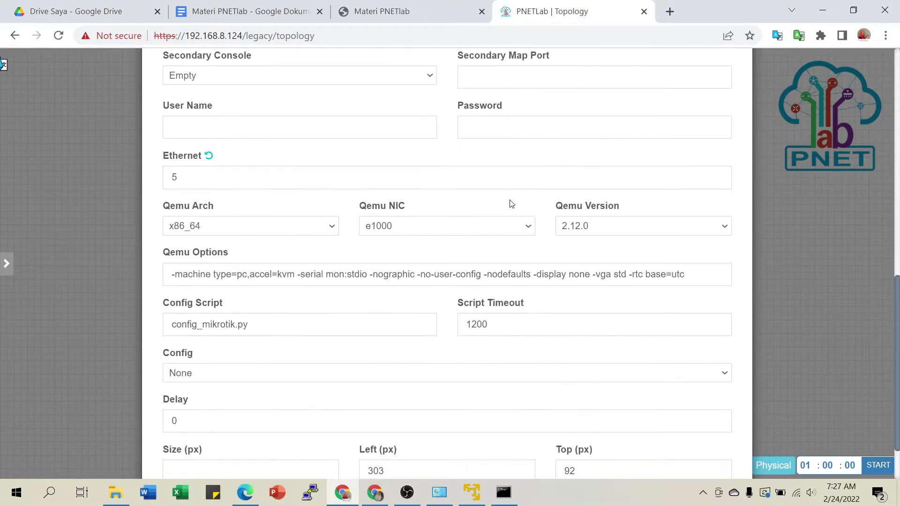
scroll(474, 225, up, 1)
scroll(475, 231, up, 8)
scroll(475, 228, down, 2)
scroll(475, 228, down, 8)
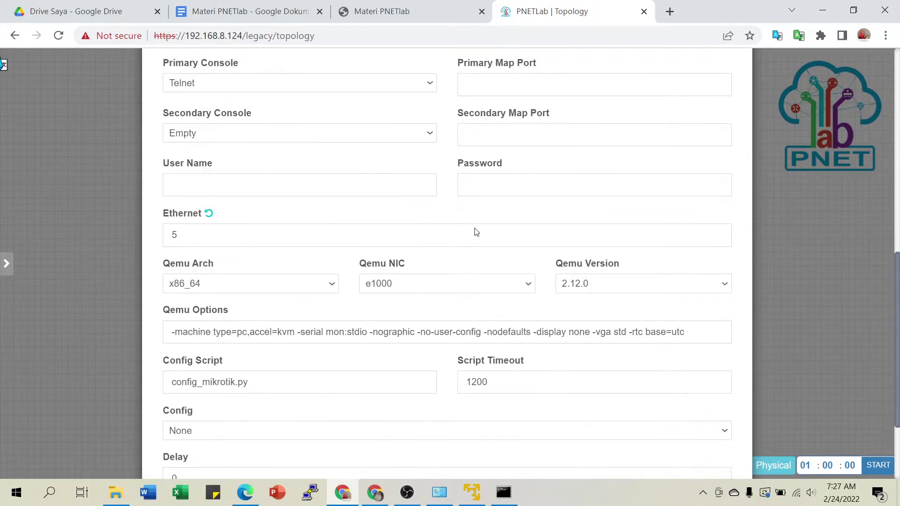
click(420, 438)
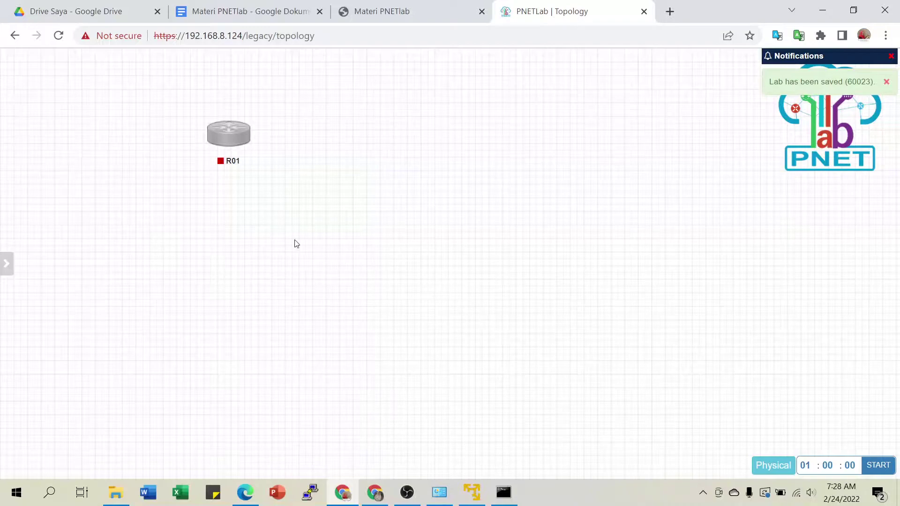
Move R01 down and to the left on the canvas.
mouse_move(226, 133)
drag(230, 142, 199, 172)
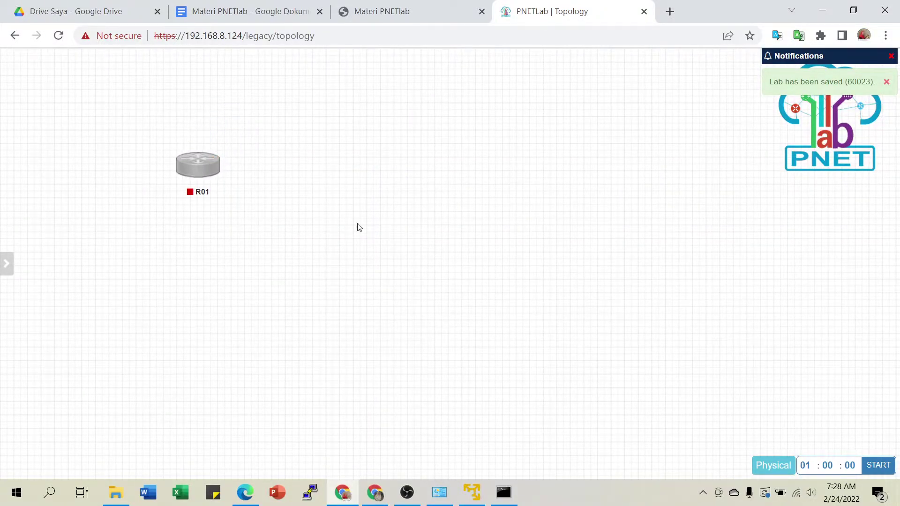
mouse_move(193, 170)
Reset R01's icon, reapply Router Green.png, and save its settings.
click(202, 137)
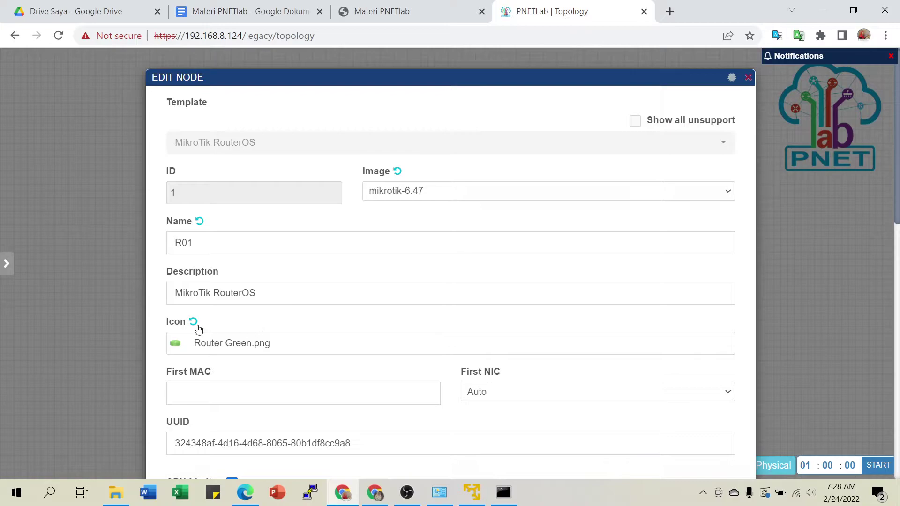
click(194, 322)
click(240, 347)
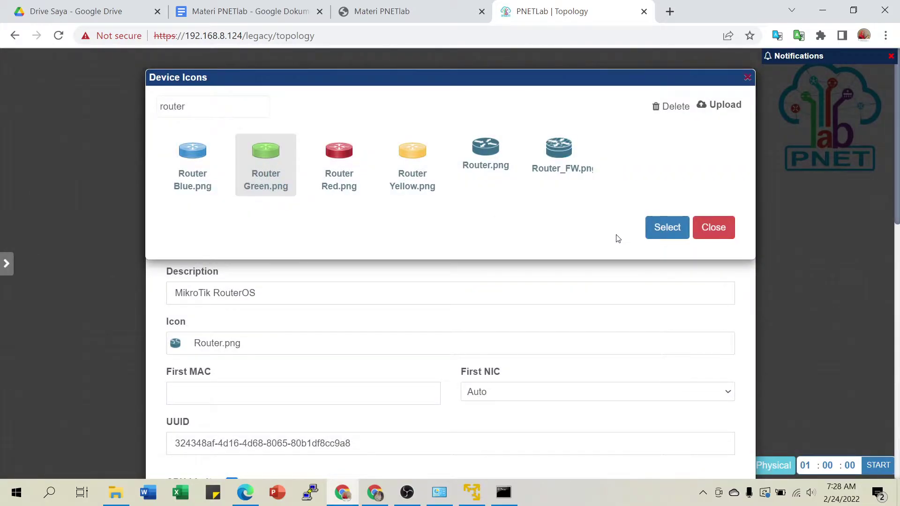
click(668, 232)
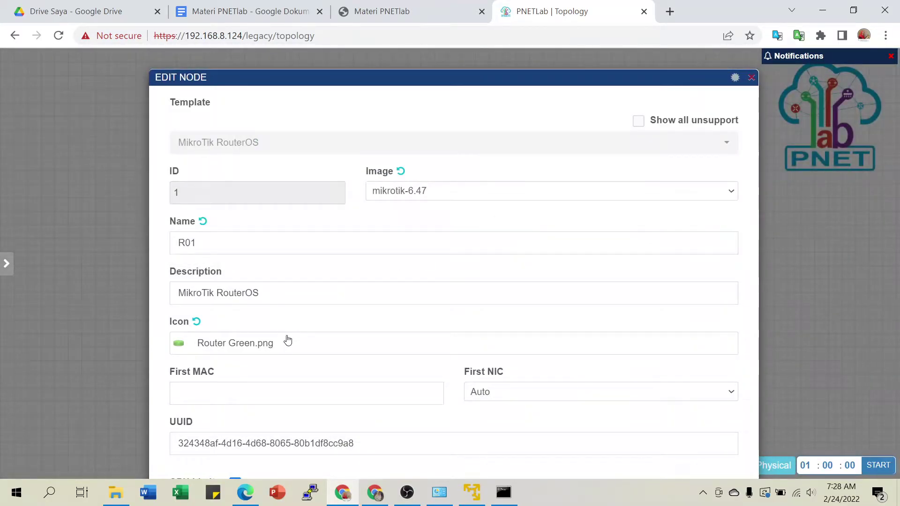
click(422, 342)
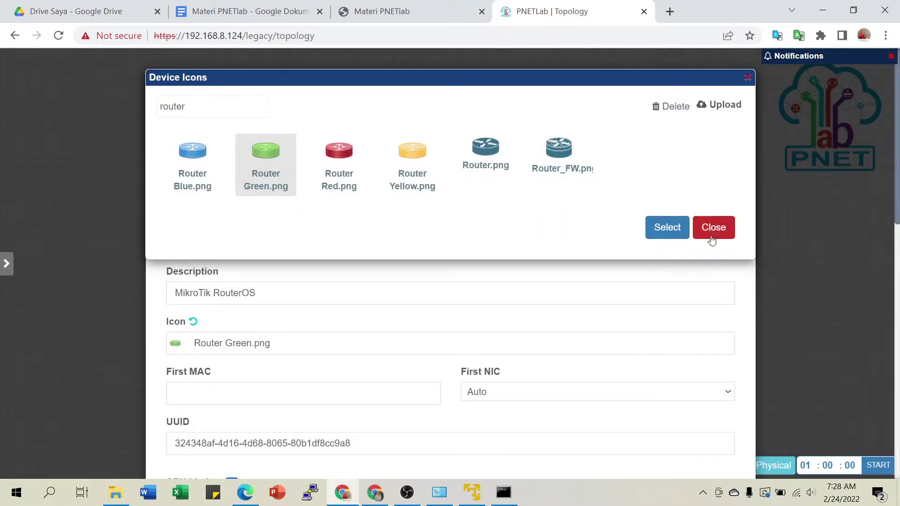
click(712, 239)
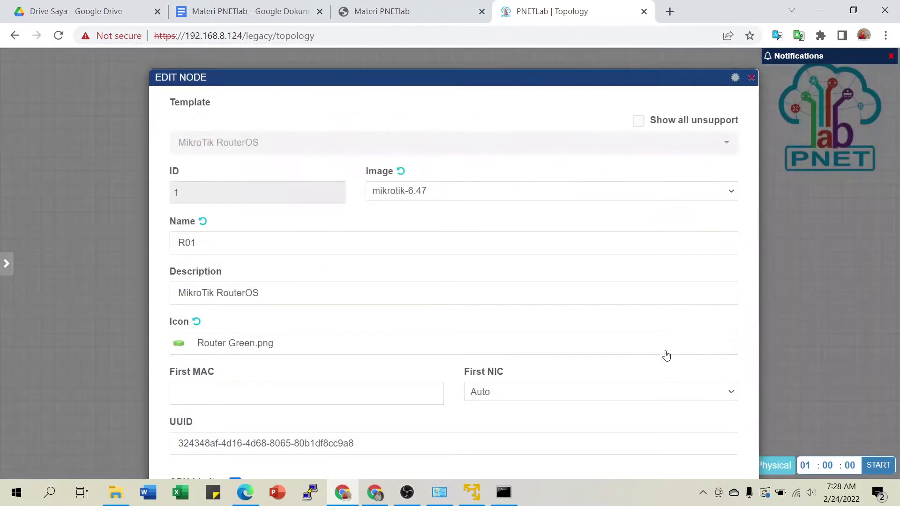
scroll(745, 323, down, 10)
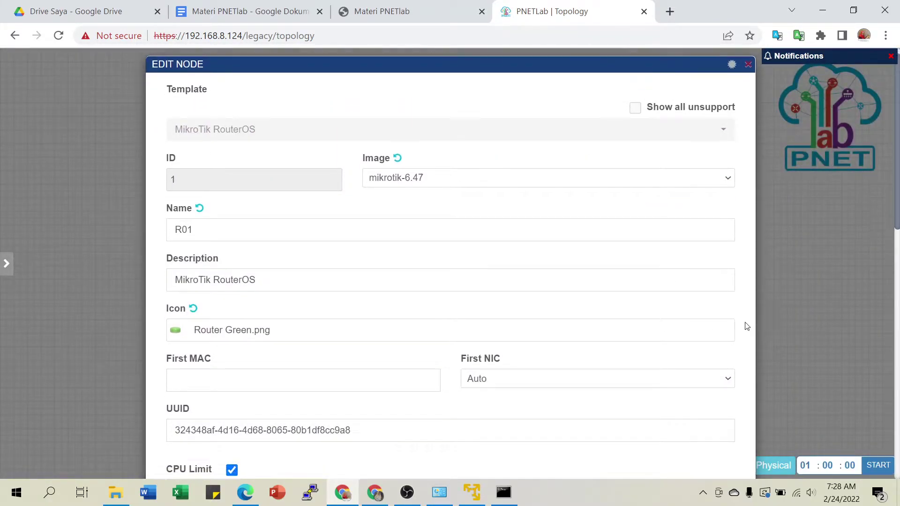
scroll(550, 344, down, 3)
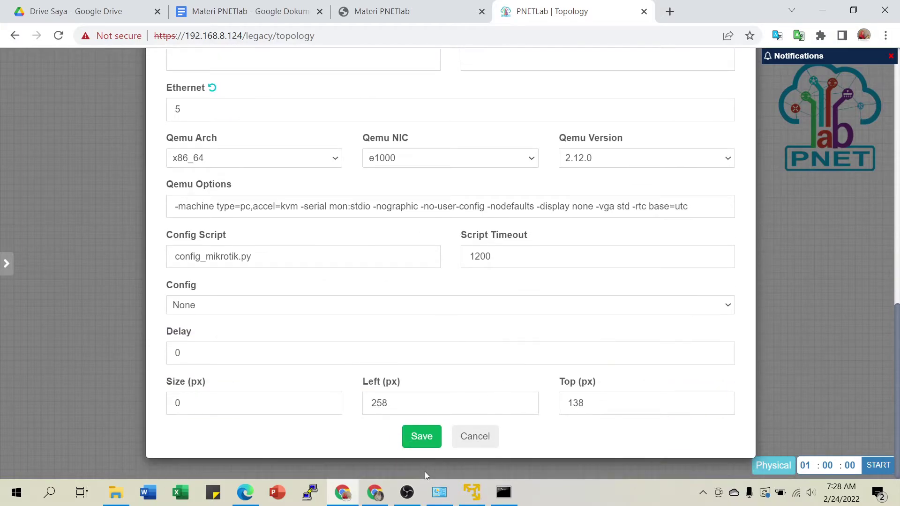
click(421, 436)
mouse_move(186, 179)
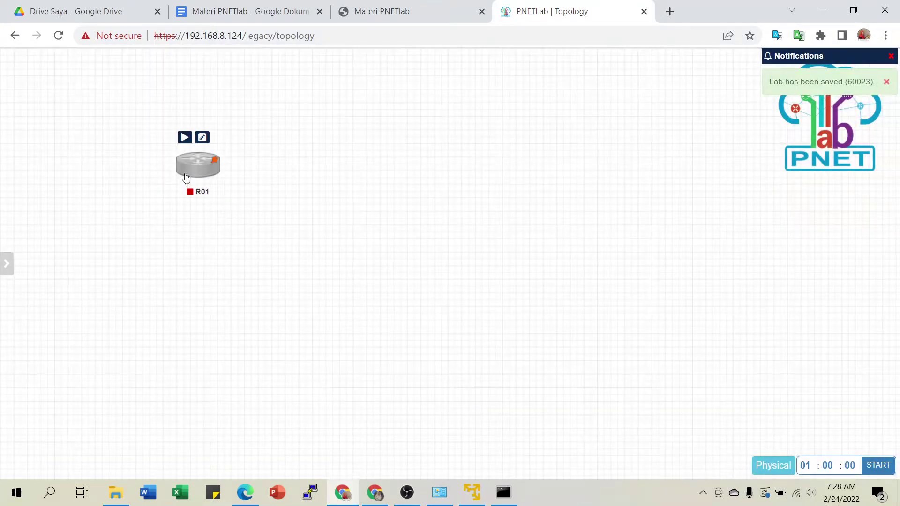
Switch R01's icon to Router Red.png and save the node.
mouse_move(198, 162)
click(201, 137)
scroll(322, 264, down, 3)
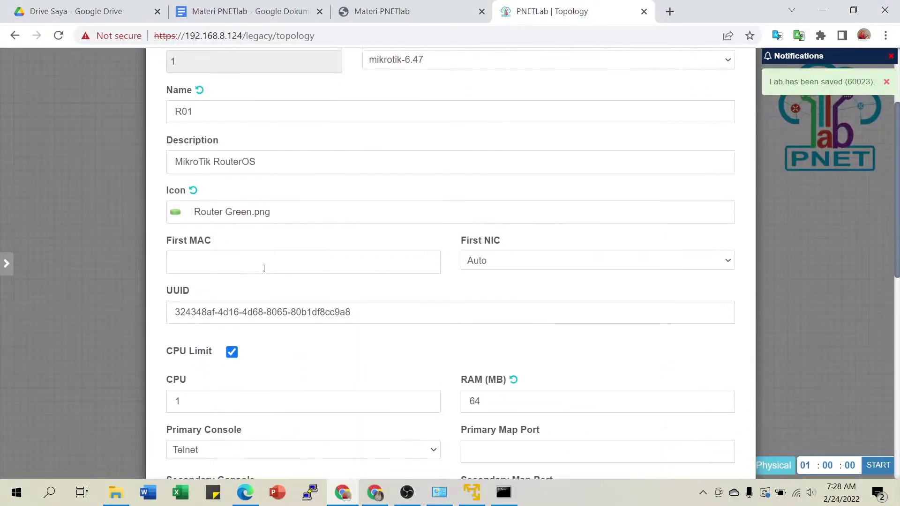
click(230, 209)
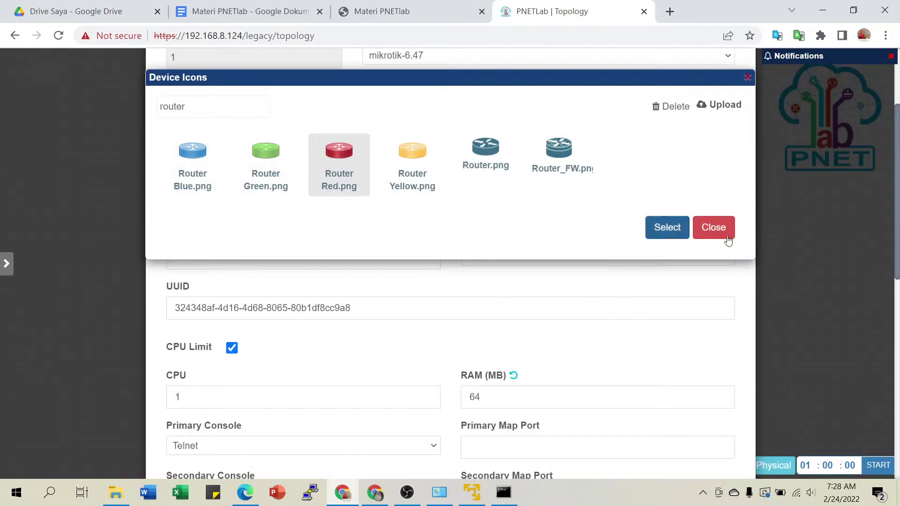
click(668, 227)
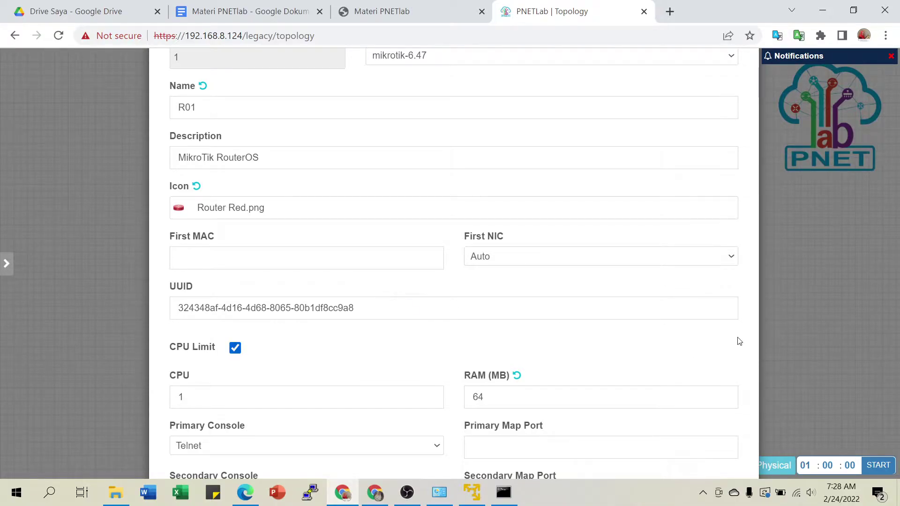
scroll(715, 372, down, 1)
scroll(716, 372, down, 10)
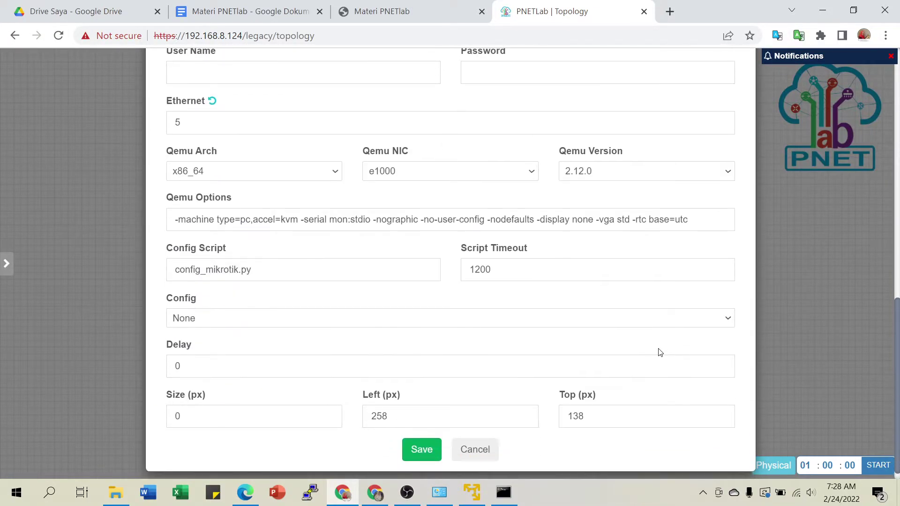
click(427, 442)
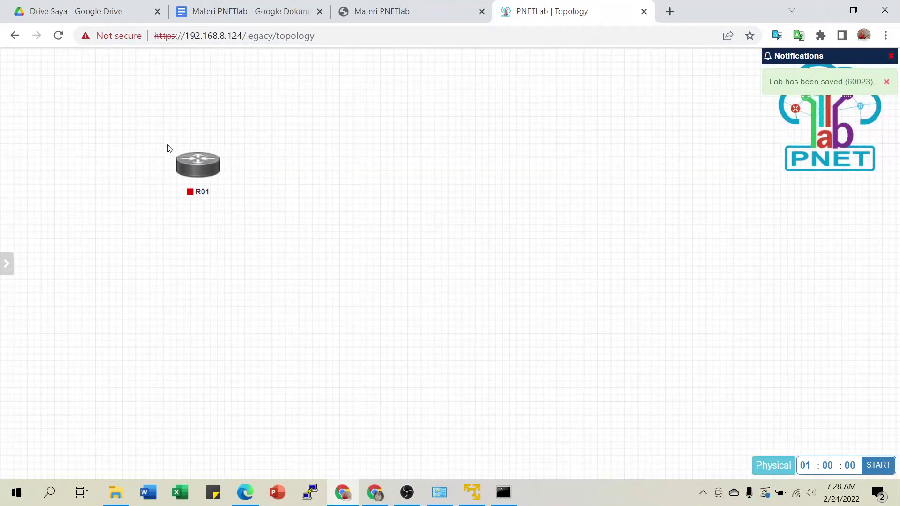
Add a Virtual PC (VPCS) node named PC01.
mouse_move(196, 161)
right_click(308, 142)
click(356, 169)
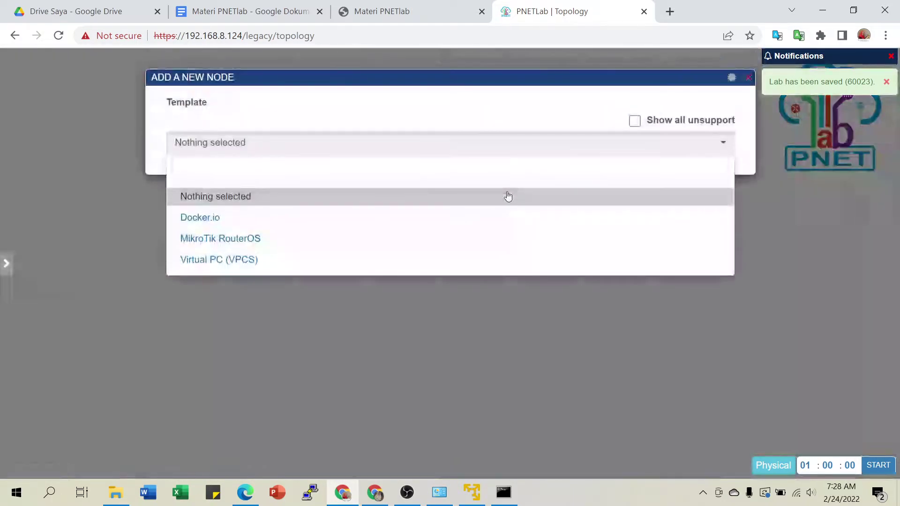
click(268, 262)
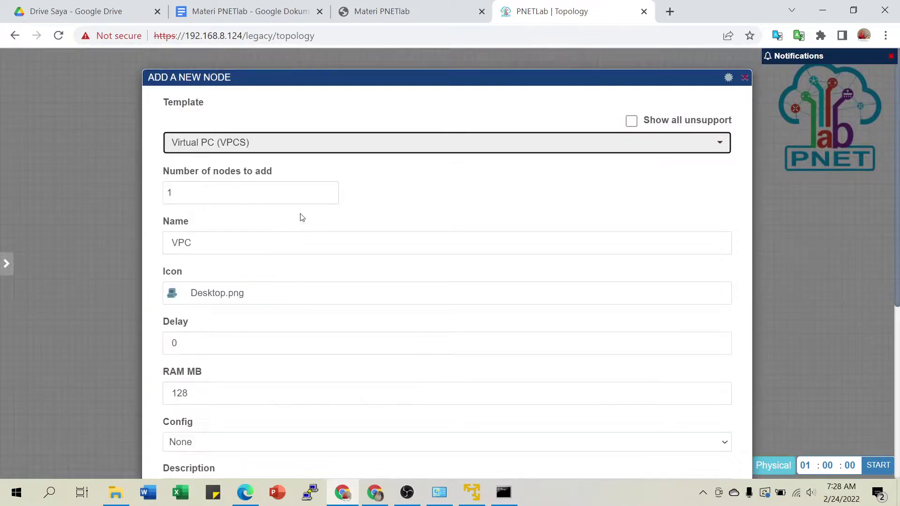
scroll(201, 197, down, 2)
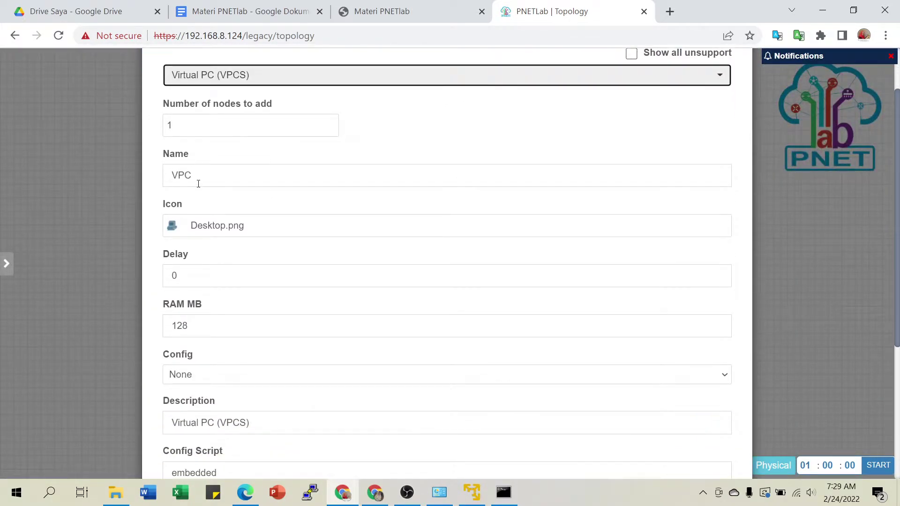
drag(204, 175, 140, 180)
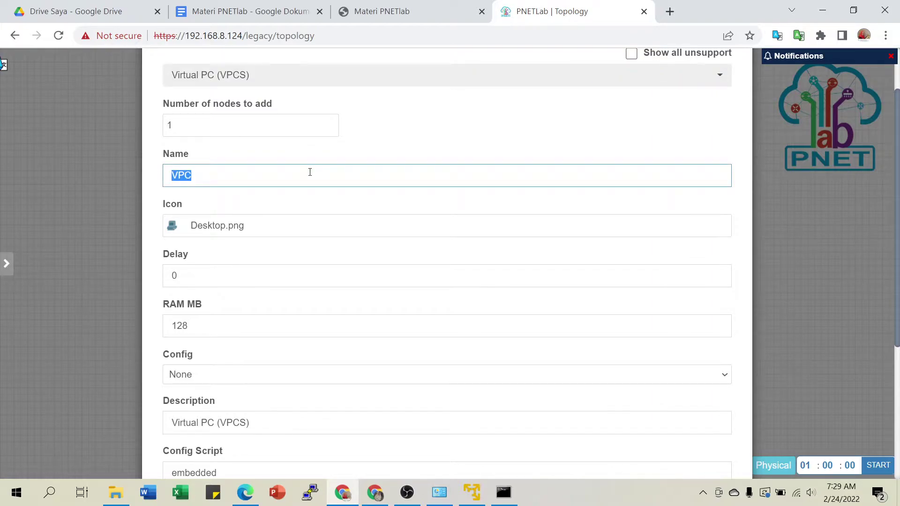
text(P)
Give PC01 the Desktop2.png icon and save it to the lab.
click(213, 232)
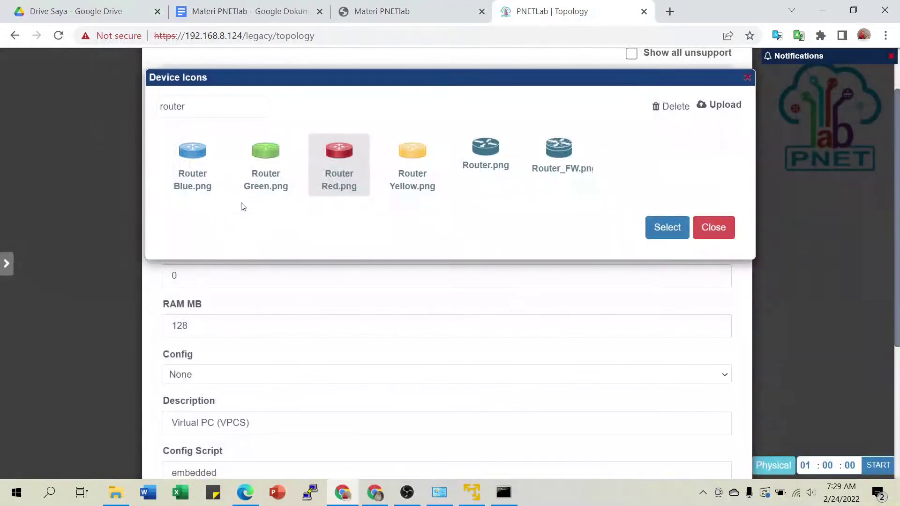
drag(187, 106, 128, 114)
text(deskt)
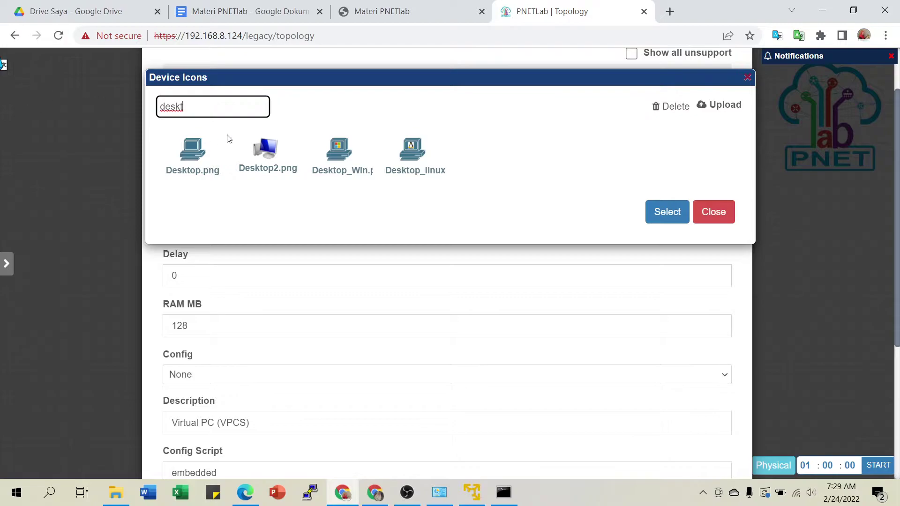
click(256, 146)
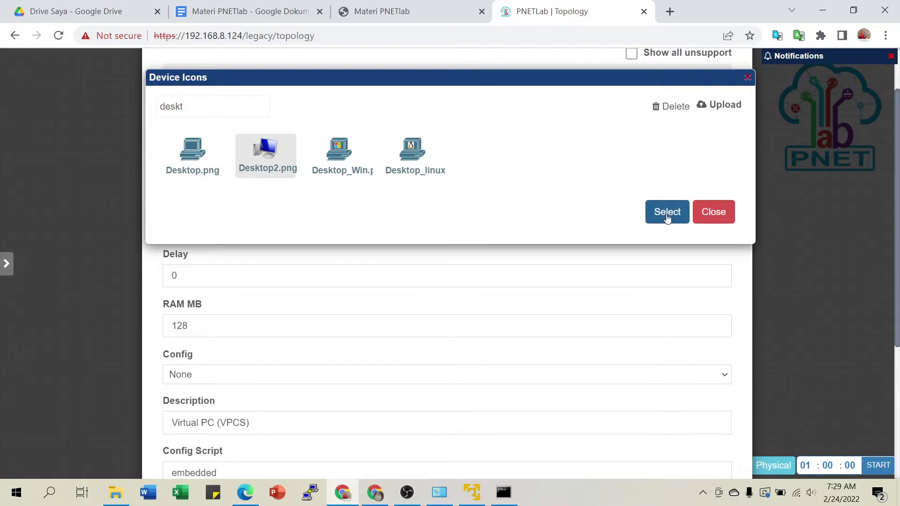
click(668, 214)
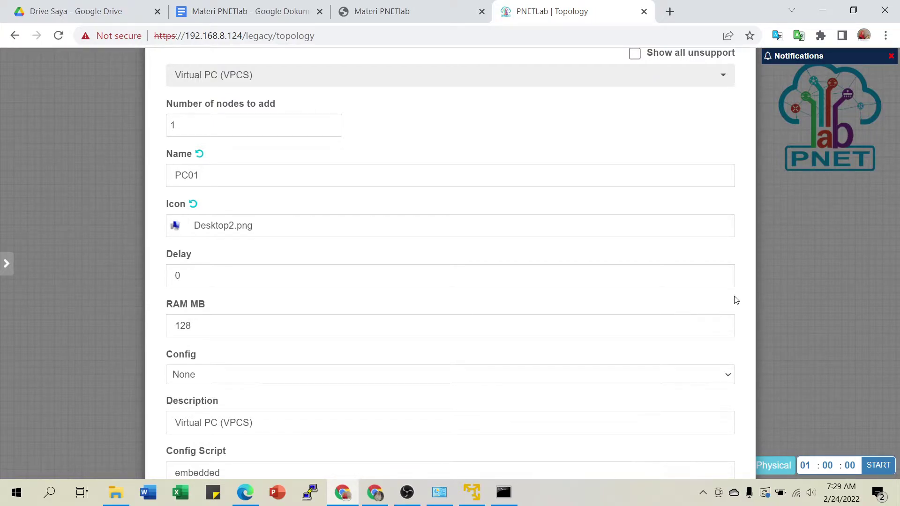
scroll(735, 299, down, 4)
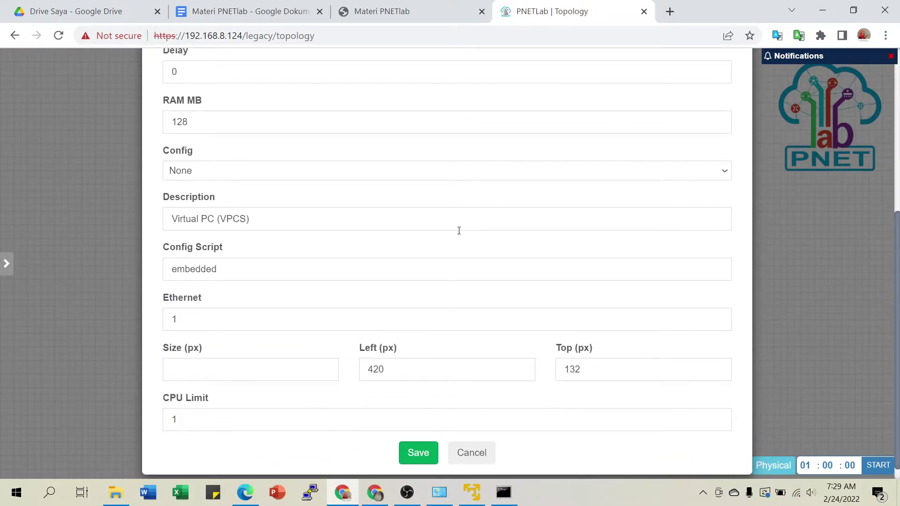
scroll(459, 230, down, 1)
scroll(459, 231, up, 3)
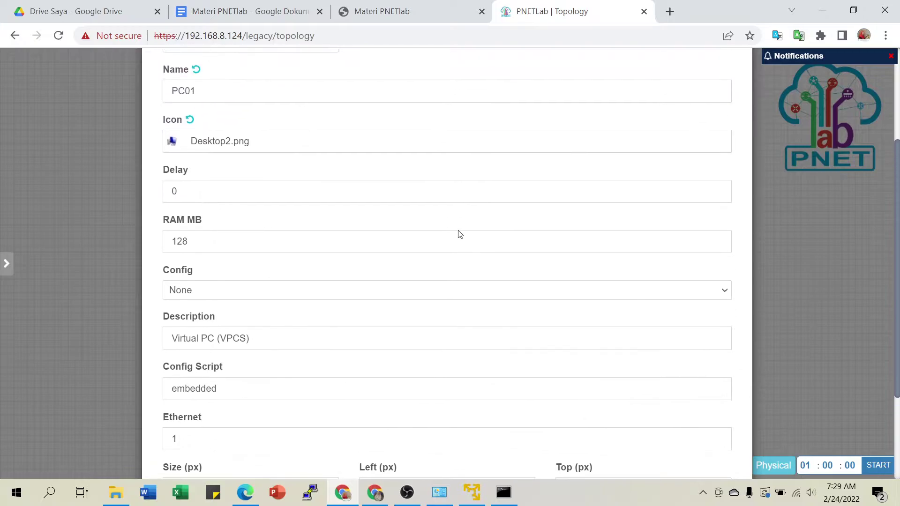
scroll(458, 234, up, 3)
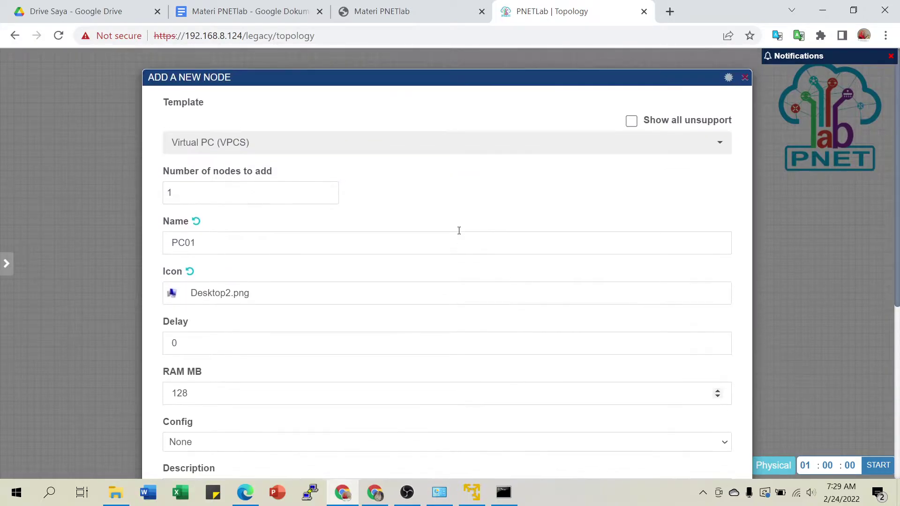
scroll(459, 234, down, 3)
scroll(459, 234, up, 3)
scroll(459, 234, down, 3)
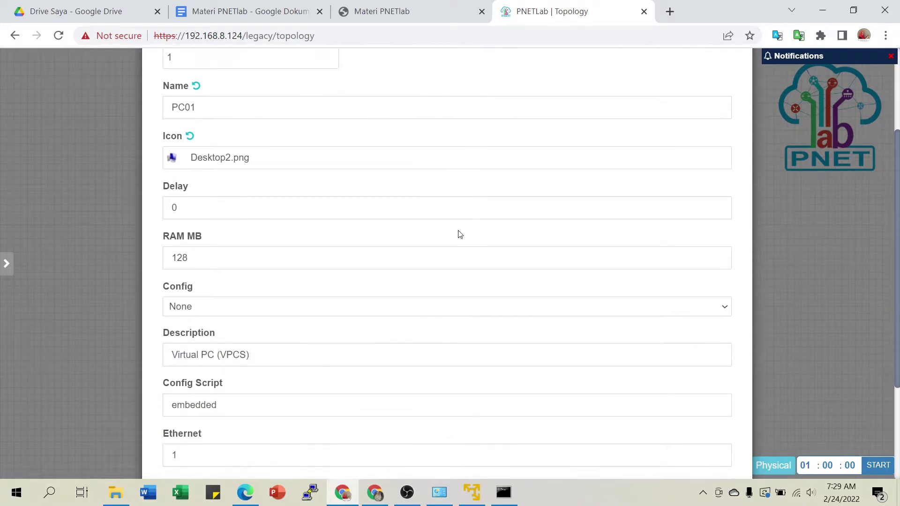
scroll(249, 196, up, 1)
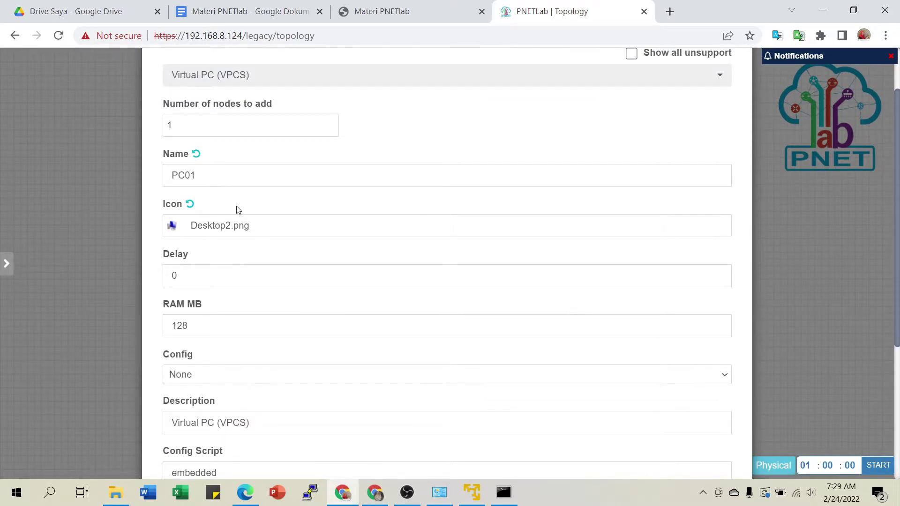
scroll(261, 277, down, 5)
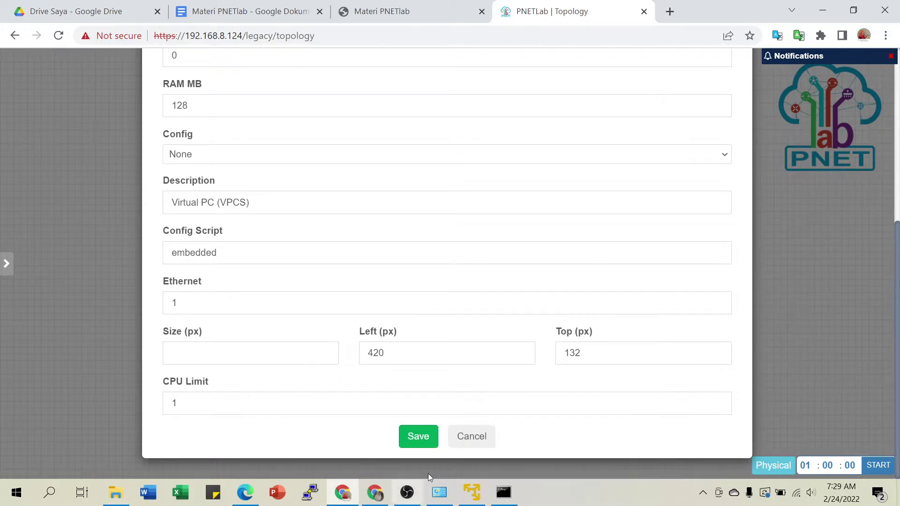
click(416, 437)
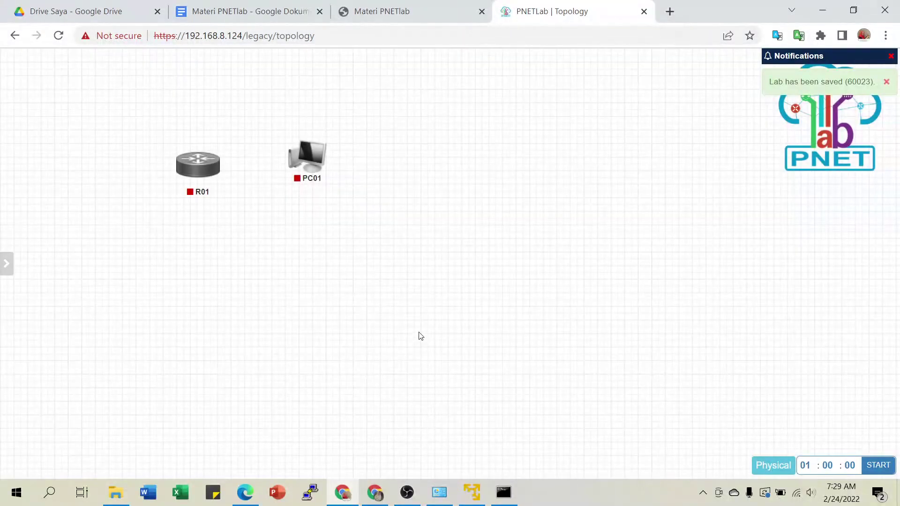
Spread R01 and PC01 apart on the canvas.
mouse_move(318, 174)
drag(318, 174, 451, 176)
drag(197, 167, 202, 163)
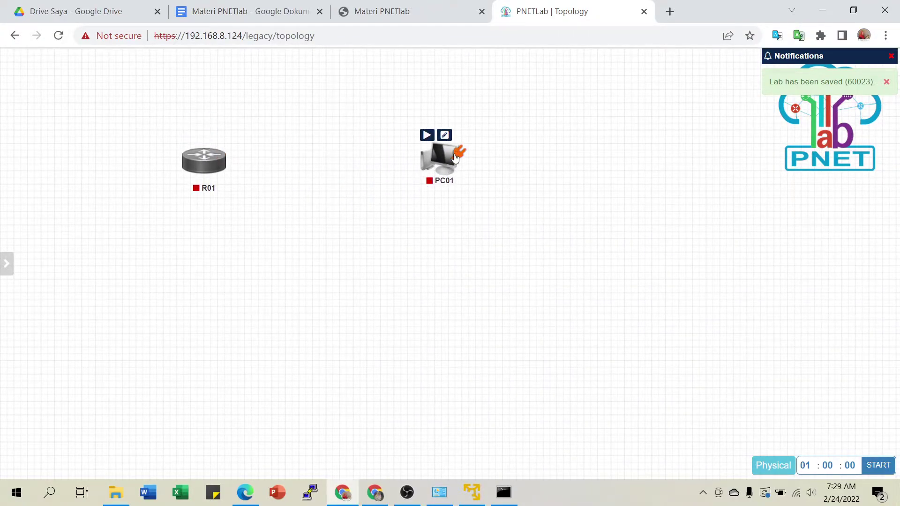
drag(445, 166, 456, 166)
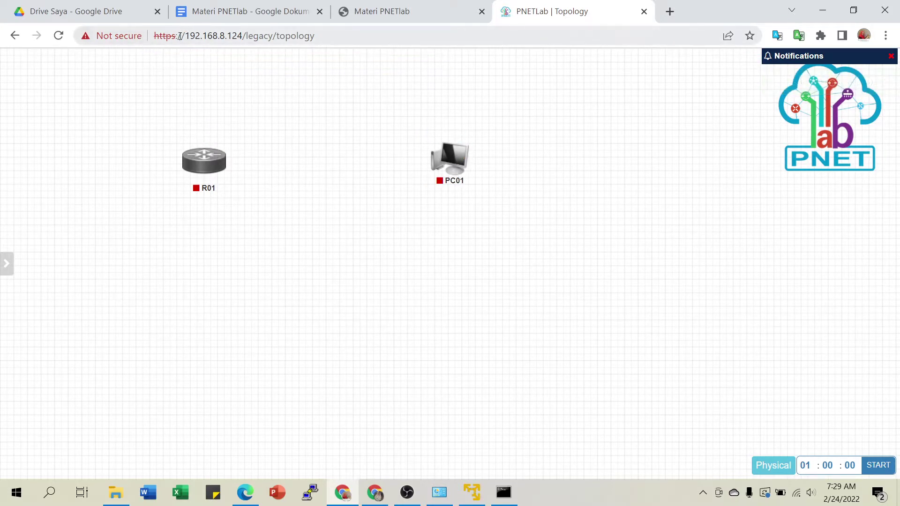
Draw a link from R01 to PC01 and move the connection dialog aside.
mouse_move(210, 164)
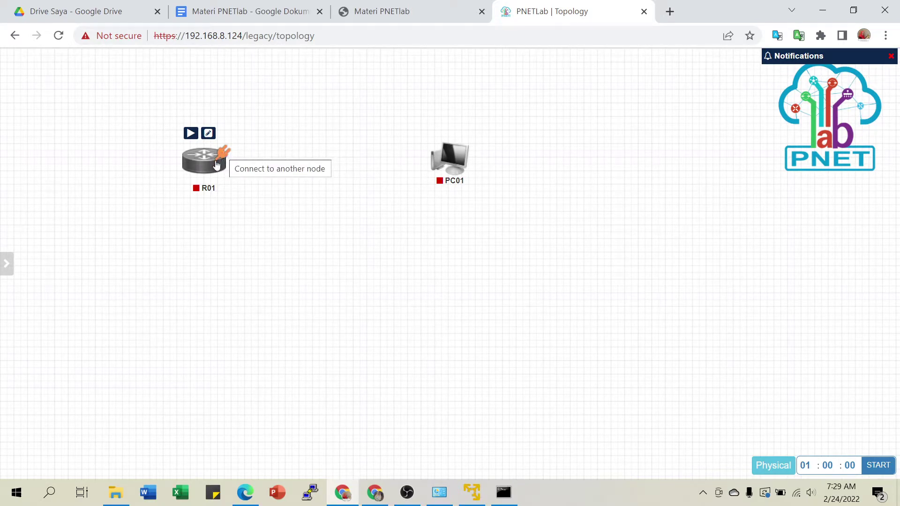
mouse_move(452, 163)
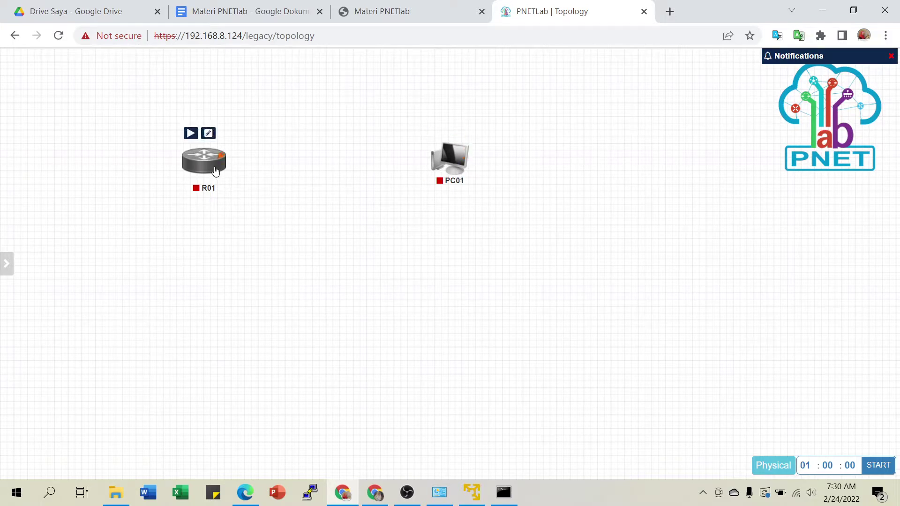
drag(223, 157, 457, 154)
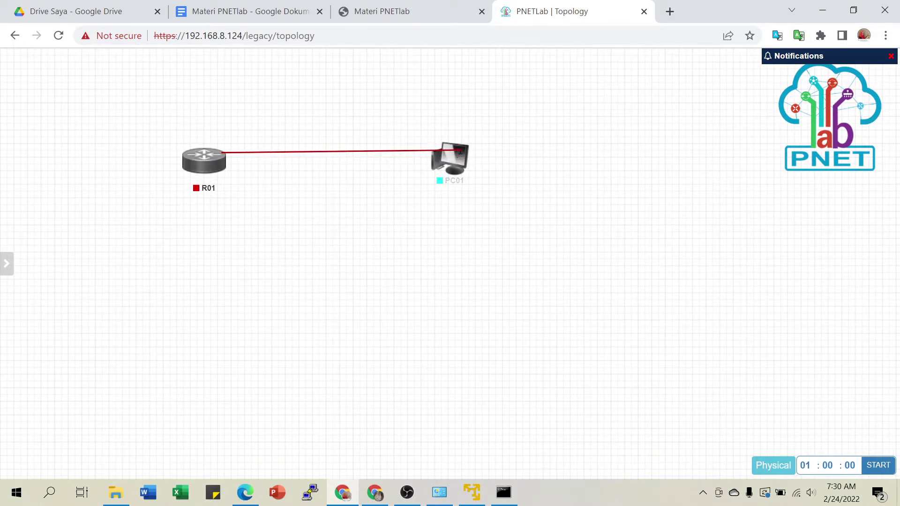
drag(467, 75, 869, 79)
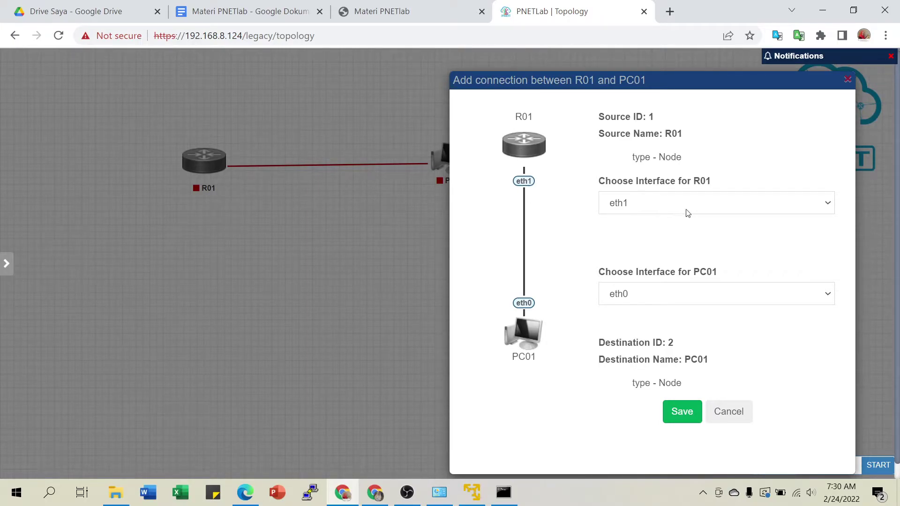
Pair R01's eth1 with PC01's eth0 and save the connection.
click(700, 206)
double_click(699, 205)
click(699, 205)
click(698, 205)
click(698, 205)
click(698, 205)
click(699, 205)
click(656, 304)
click(657, 296)
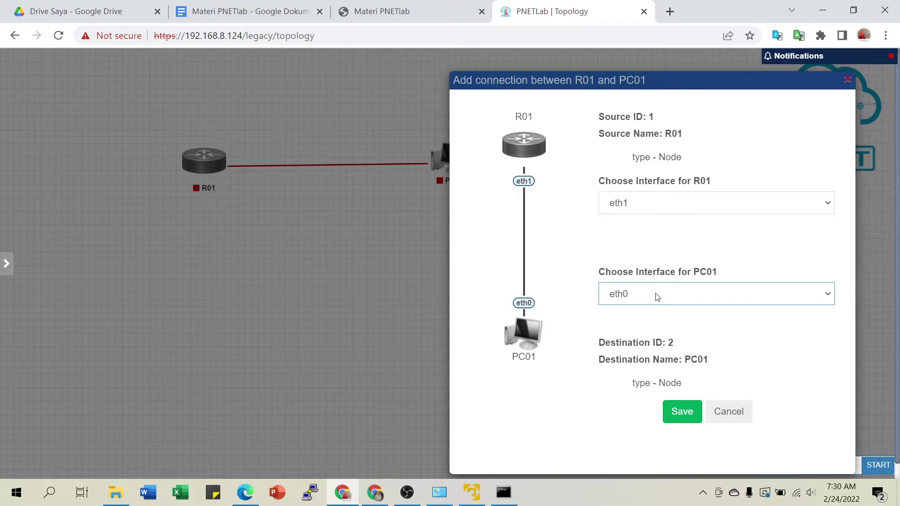
click(687, 416)
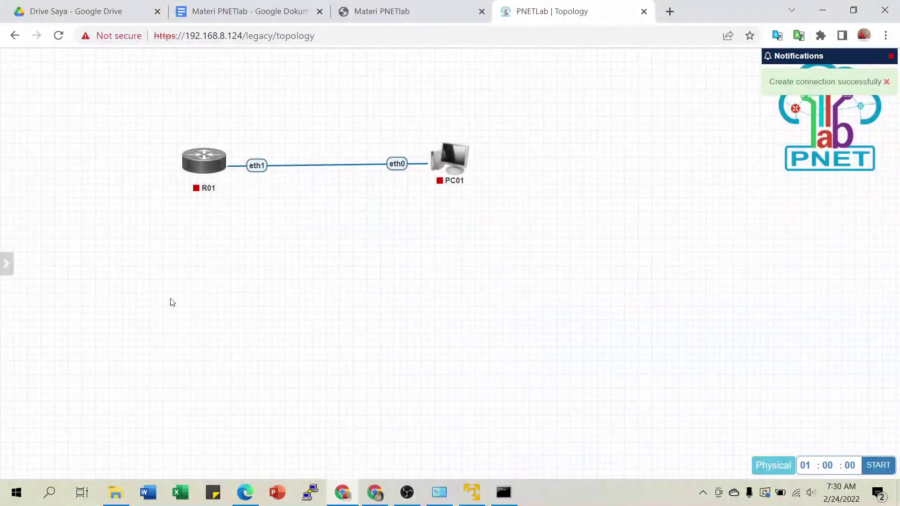
Drag PC01 back next to R01, keeping the eth1–eth0 link intact.
drag(451, 162, 577, 162)
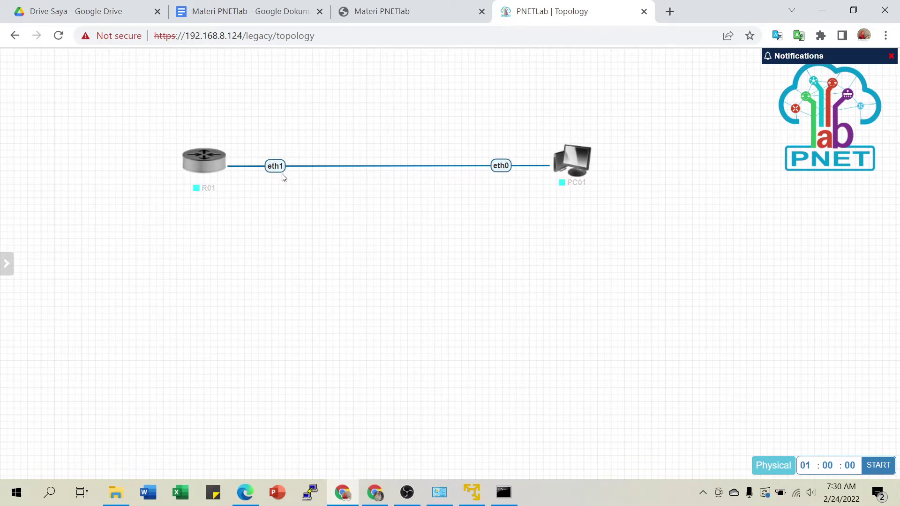
mouse_move(578, 161)
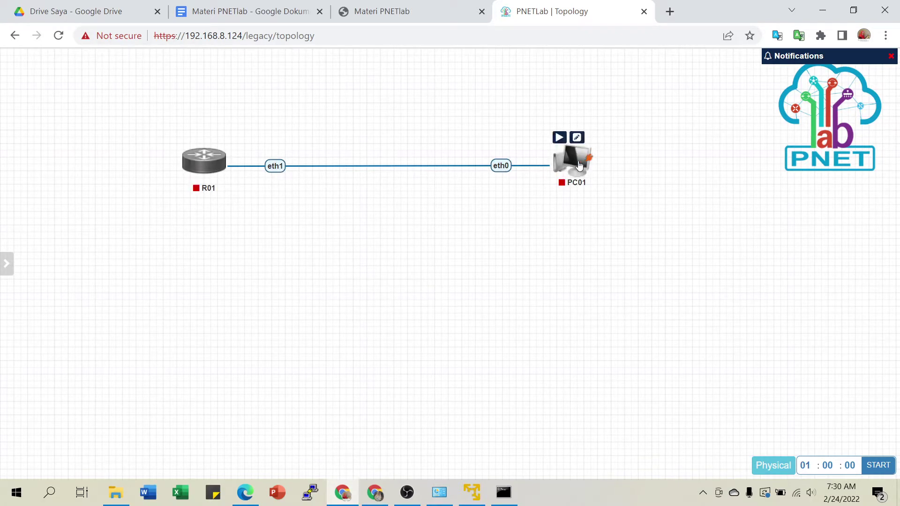
drag(577, 161, 392, 162)
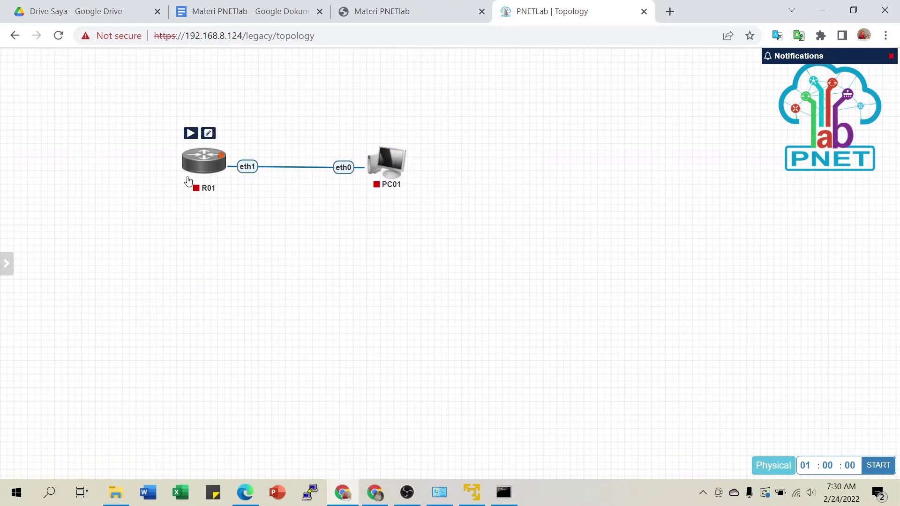
Start the R01 router node and the PC01 virtual PC node.
click(191, 132)
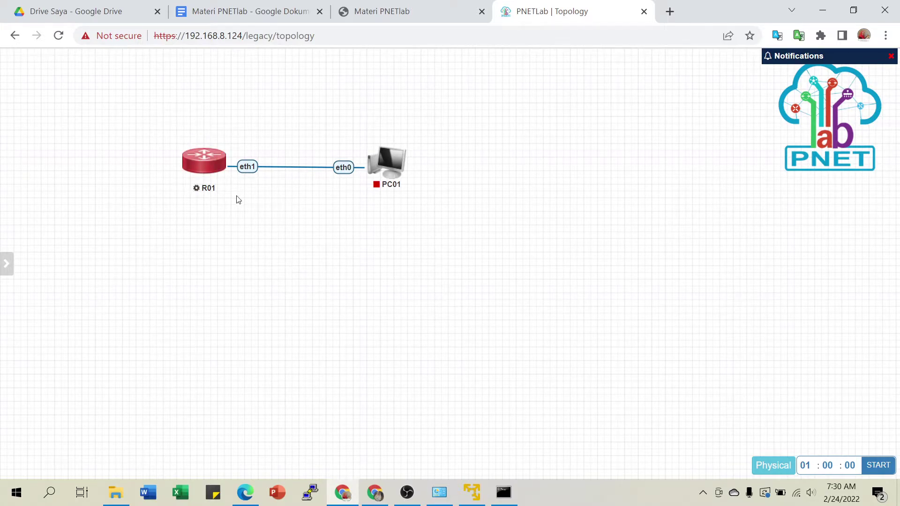
mouse_move(408, 189)
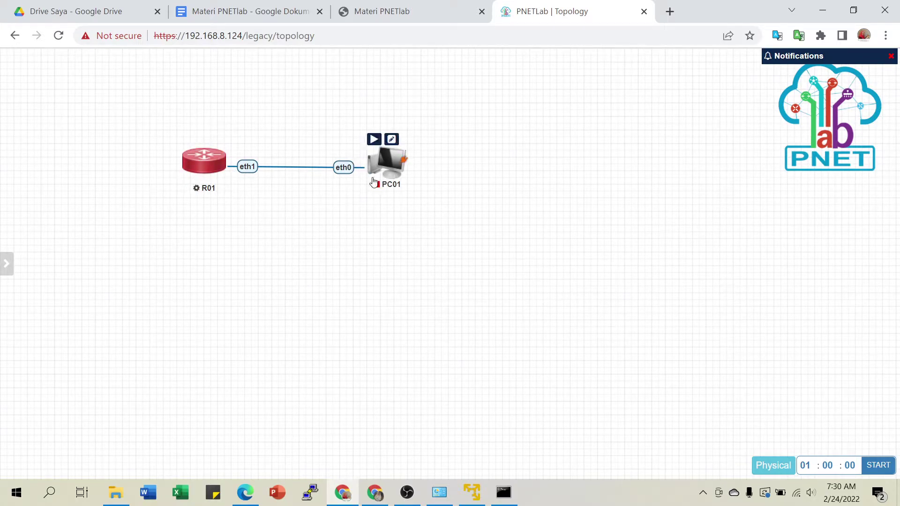
click(374, 139)
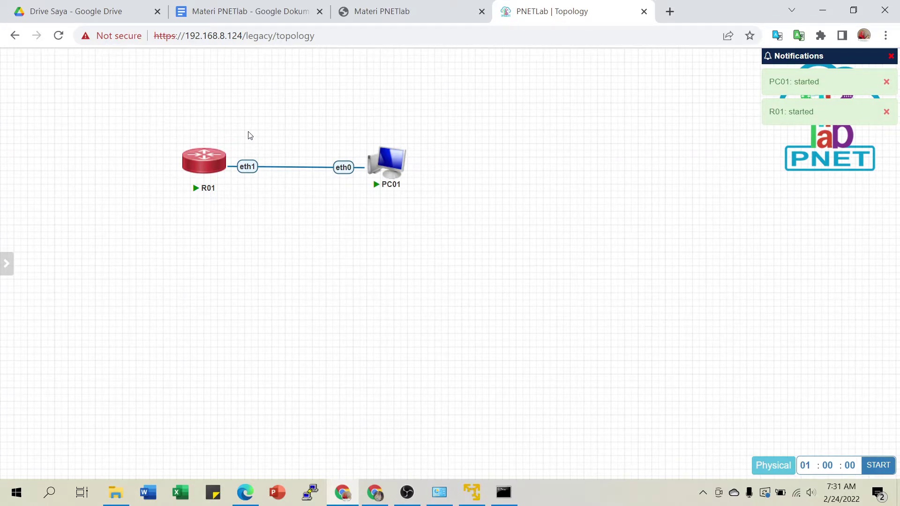
mouse_move(386, 164)
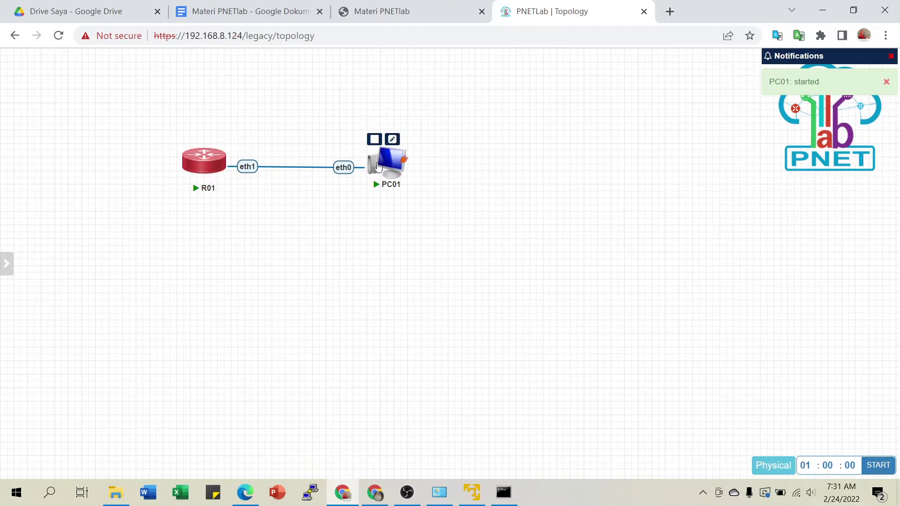
mouse_move(199, 172)
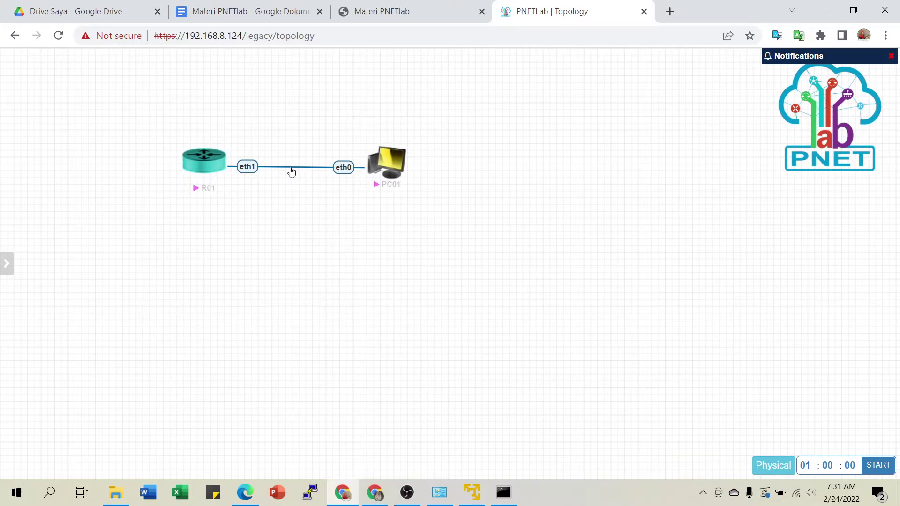
Edit the R01–PC01 link, keep a Straight line, and apply the label 192.168.1.0/24.
right_click(291, 170)
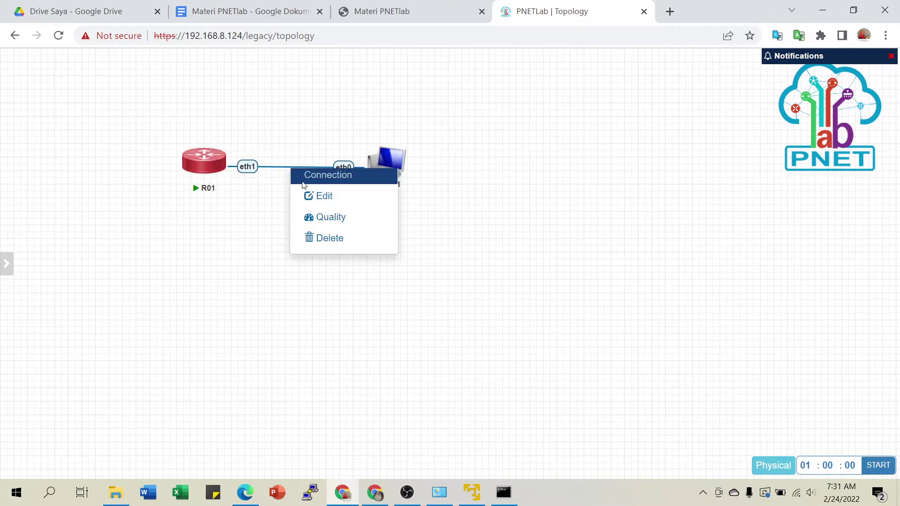
click(263, 223)
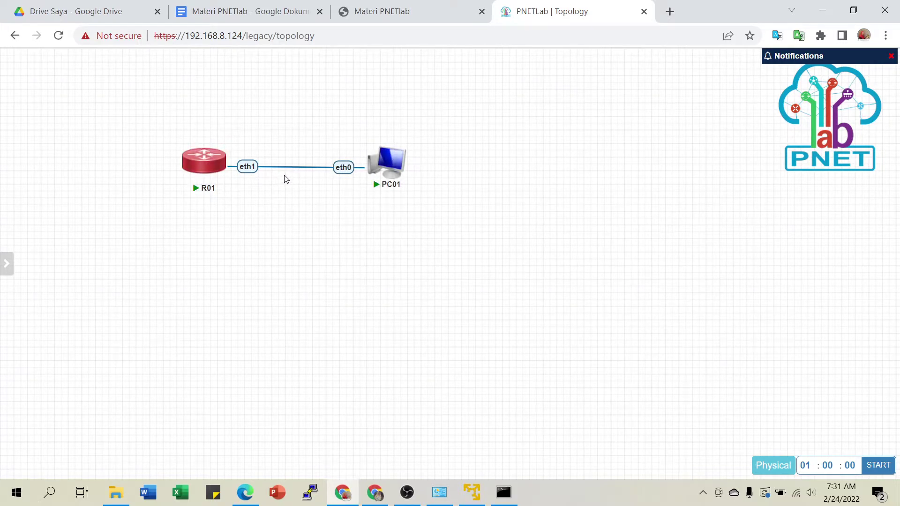
right_click(285, 178)
click(271, 194)
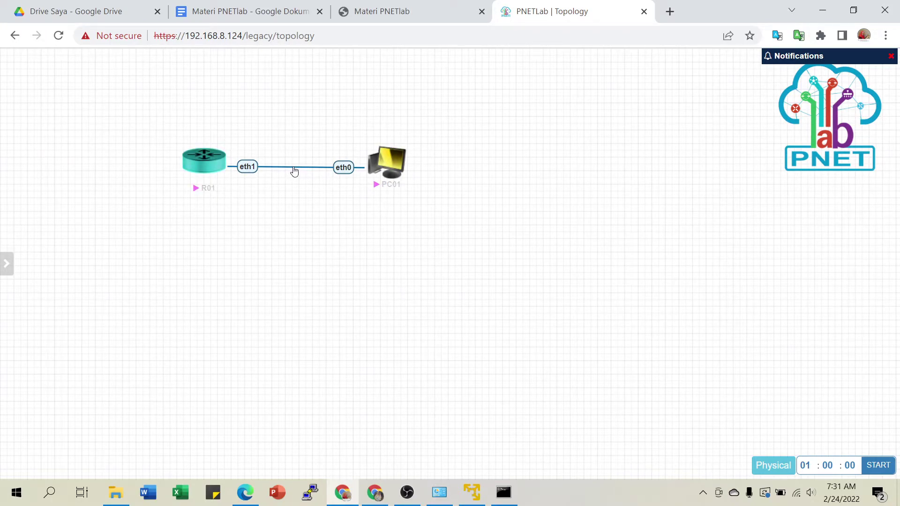
right_click(294, 169)
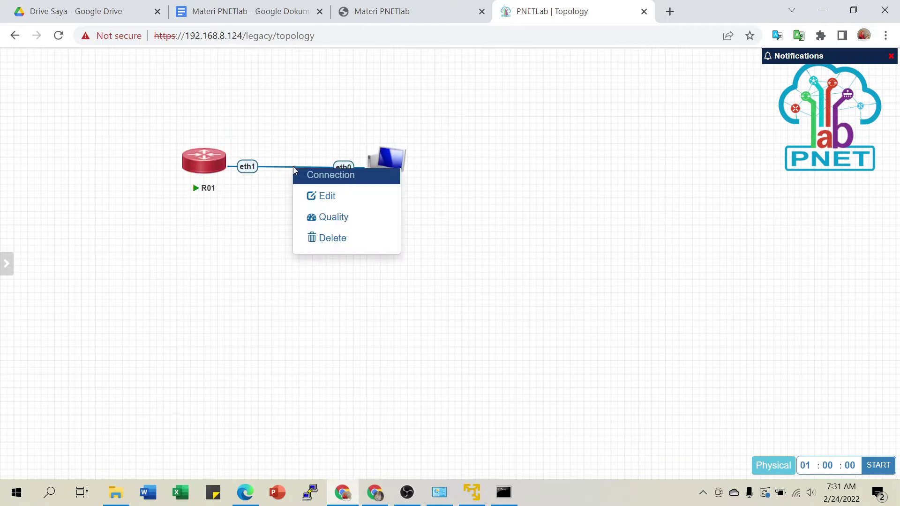
click(323, 197)
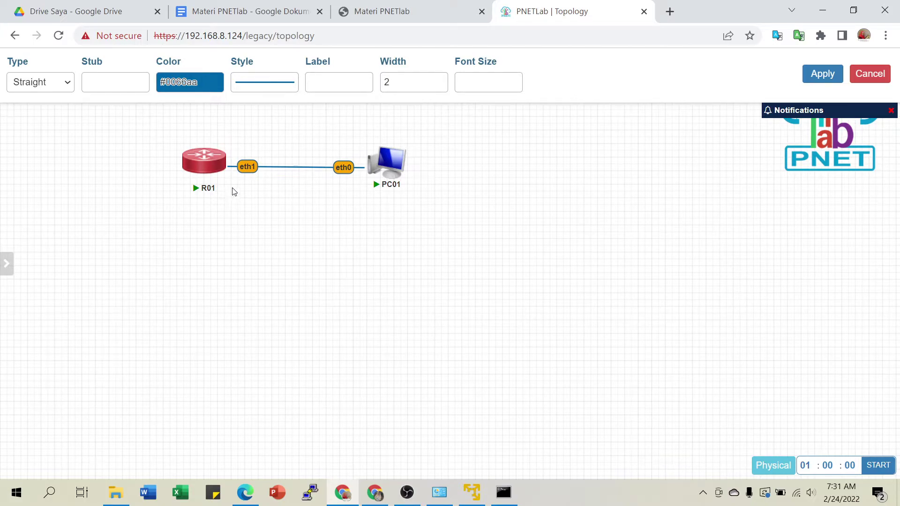
click(65, 84)
click(65, 84)
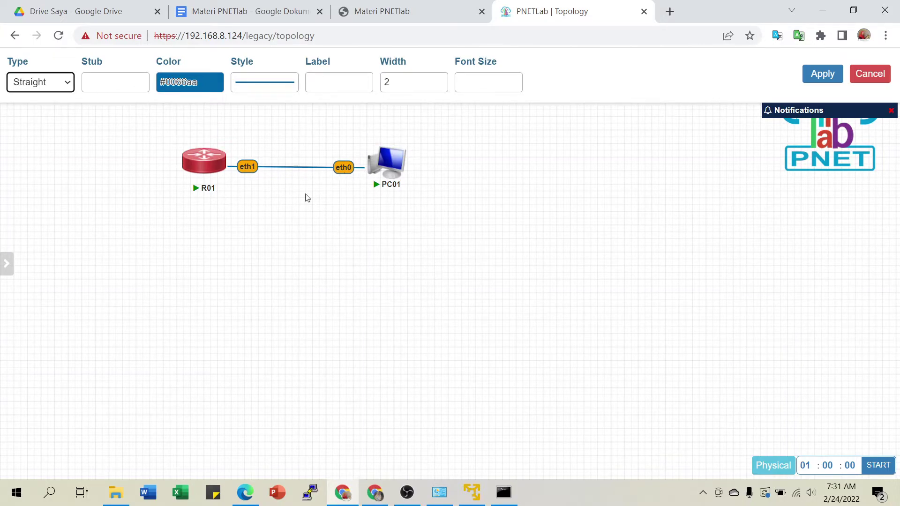
click(107, 85)
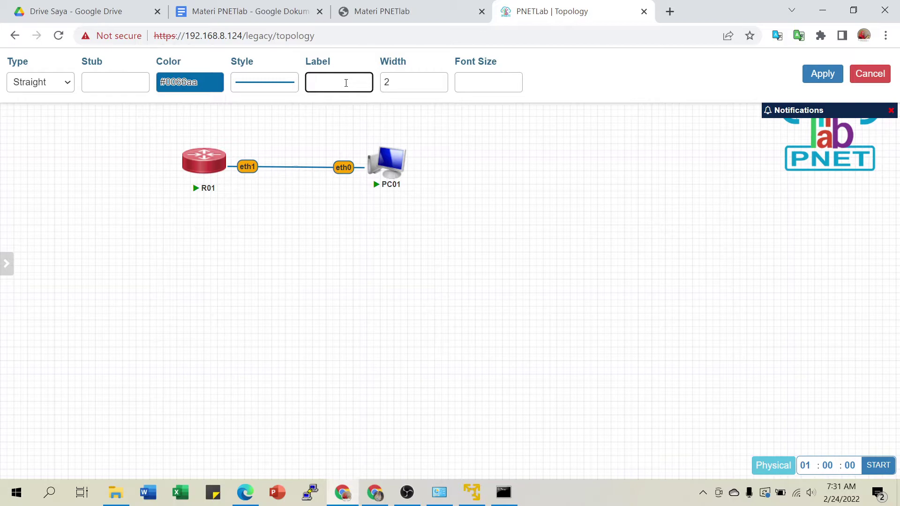
text(192.168.)
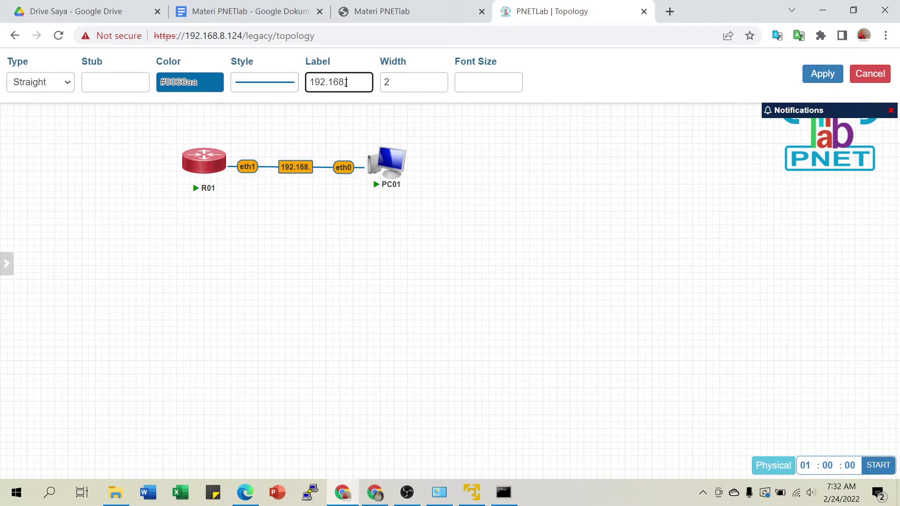
text(1.0/24)
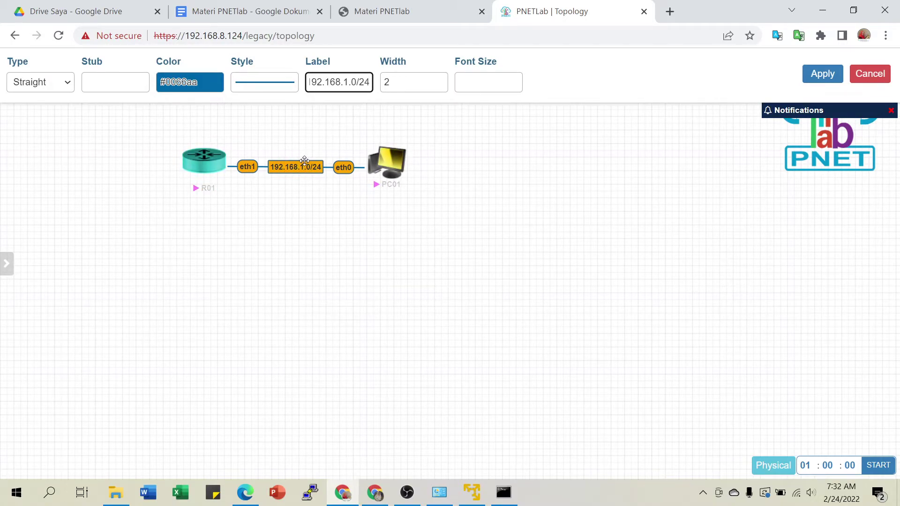
click(829, 78)
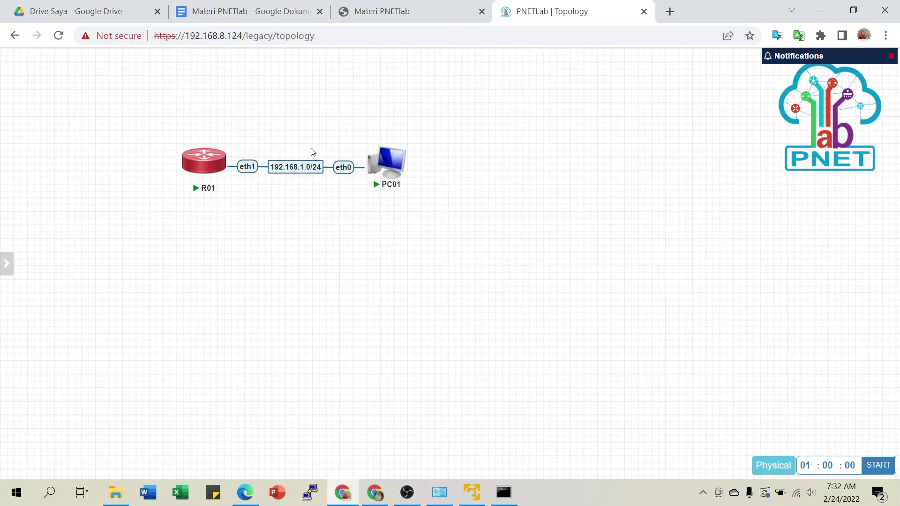
Place PC01 to the right of R01 and open telnet consoles to R01 and PC01.
drag(412, 157, 513, 169)
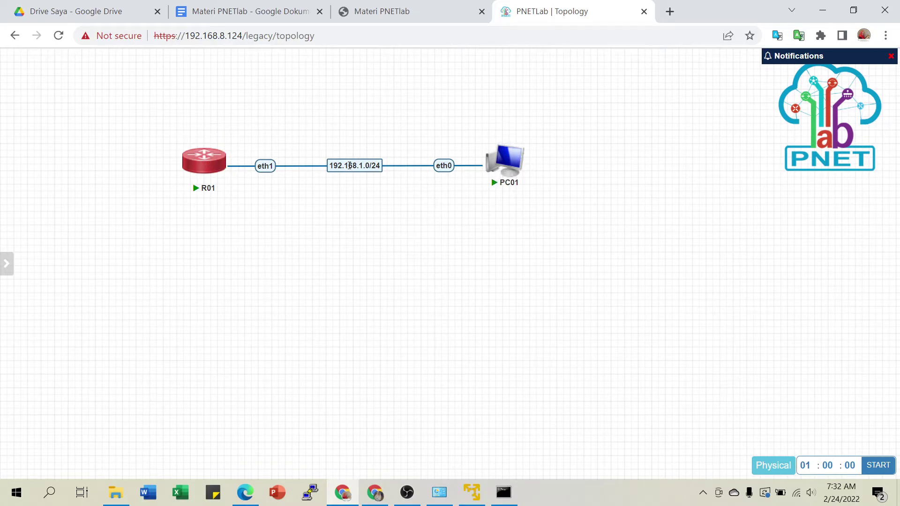
mouse_move(203, 164)
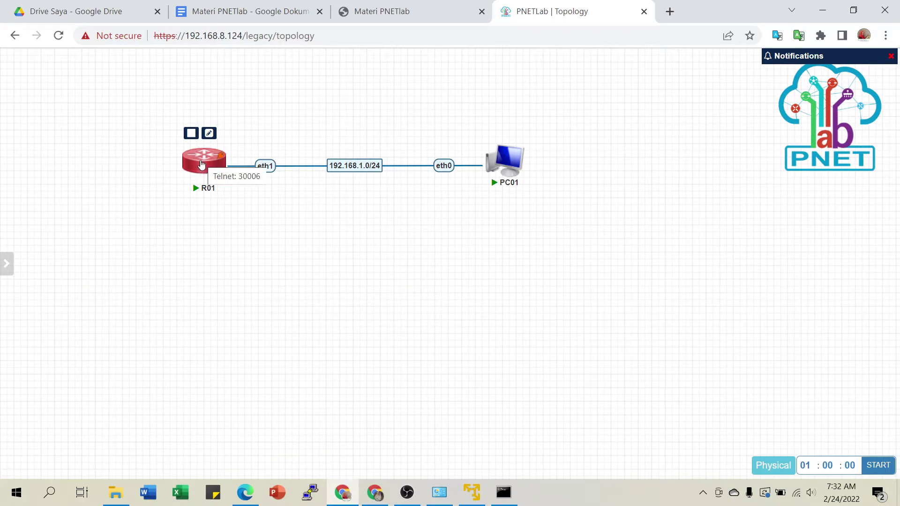
click(202, 164)
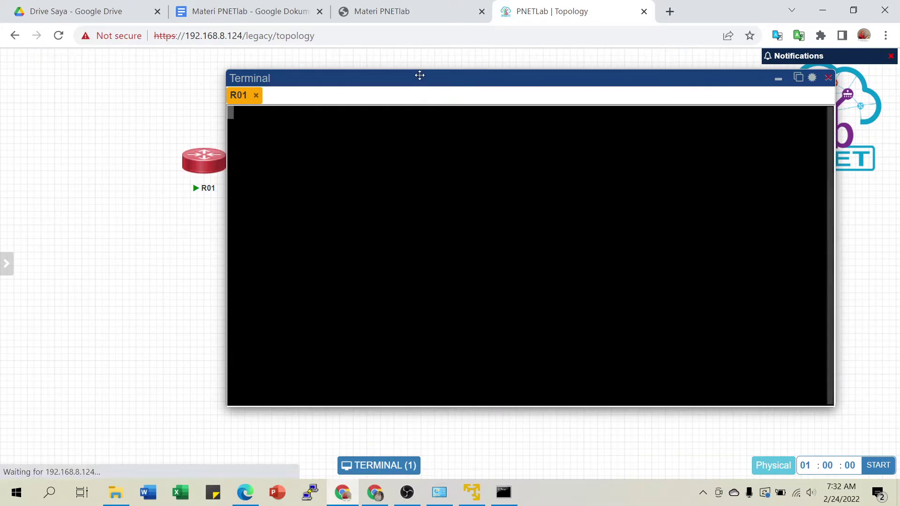
drag(424, 75, 736, 100)
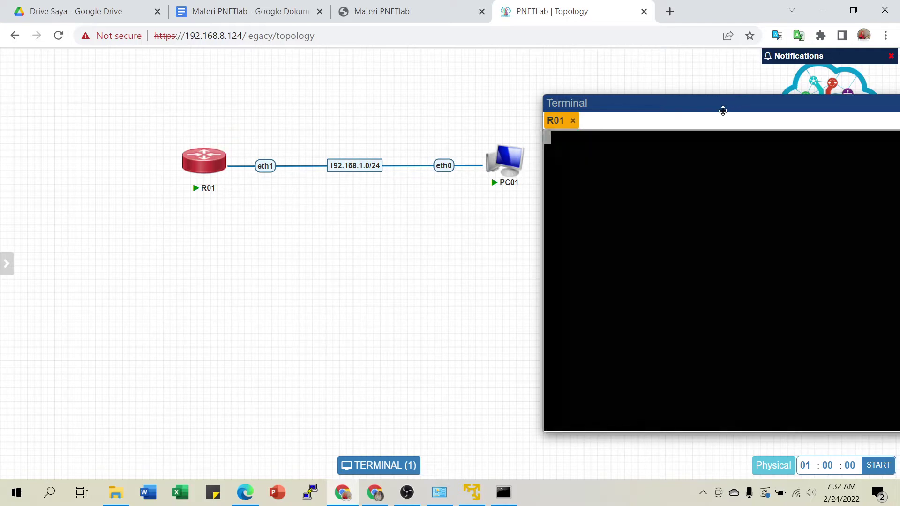
mouse_move(509, 163)
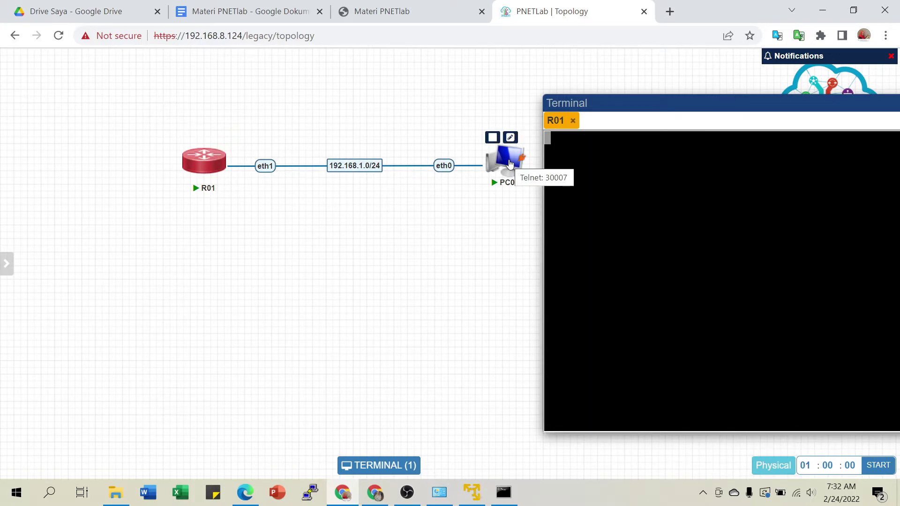
click(510, 163)
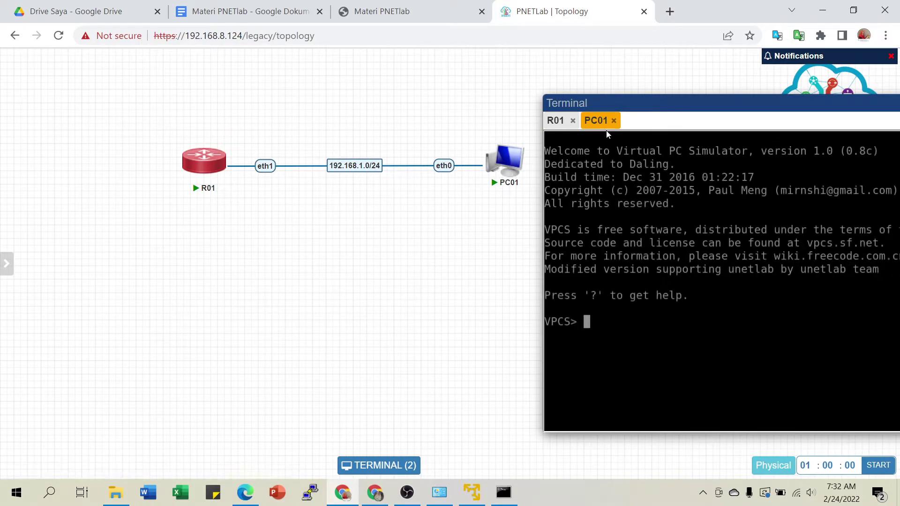
Move both nodes to the upper left, set the console window beside them, and show R01's console.
drag(152, 98, 538, 232)
drag(523, 187, 352, 127)
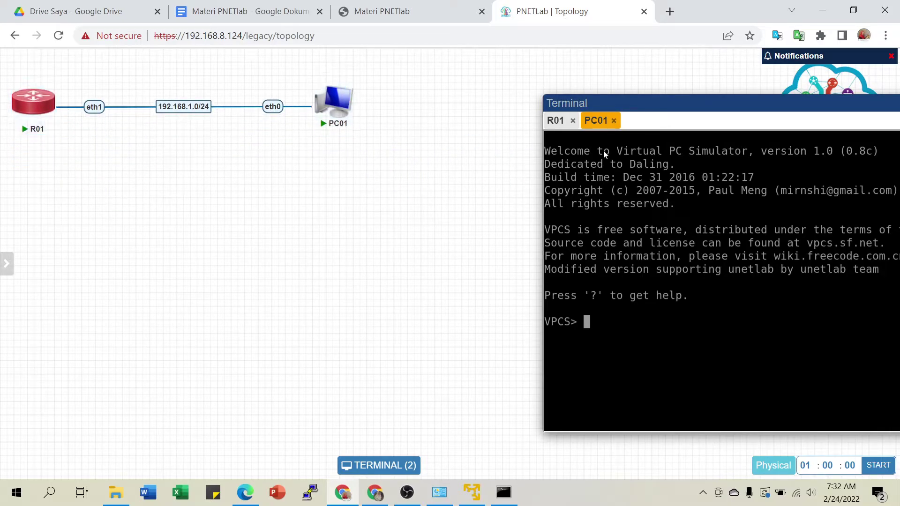
drag(725, 100, 549, 62)
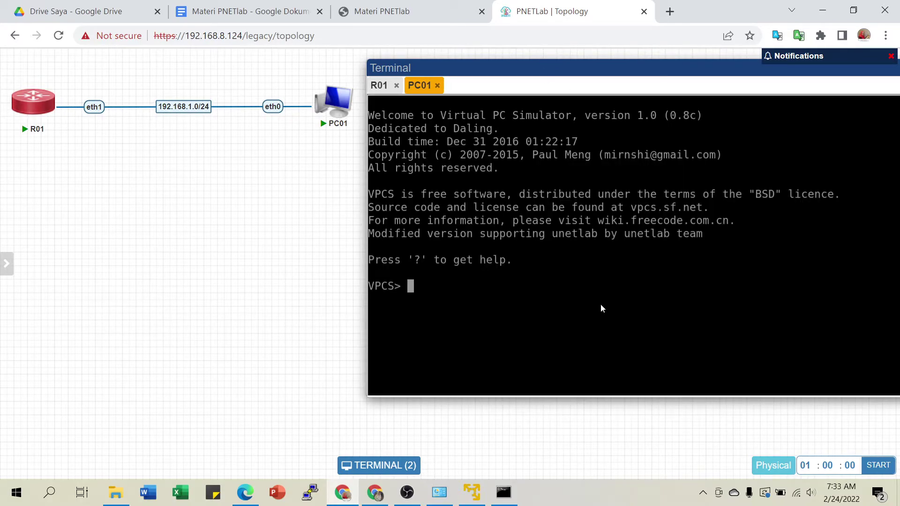
click(382, 90)
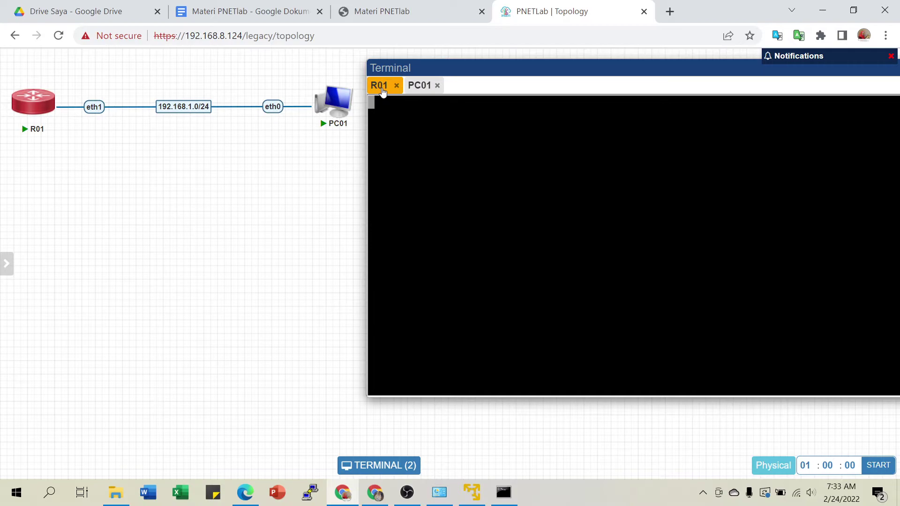
Allow the site clipboard access and return to R01's console.
mouse_move(332, 120)
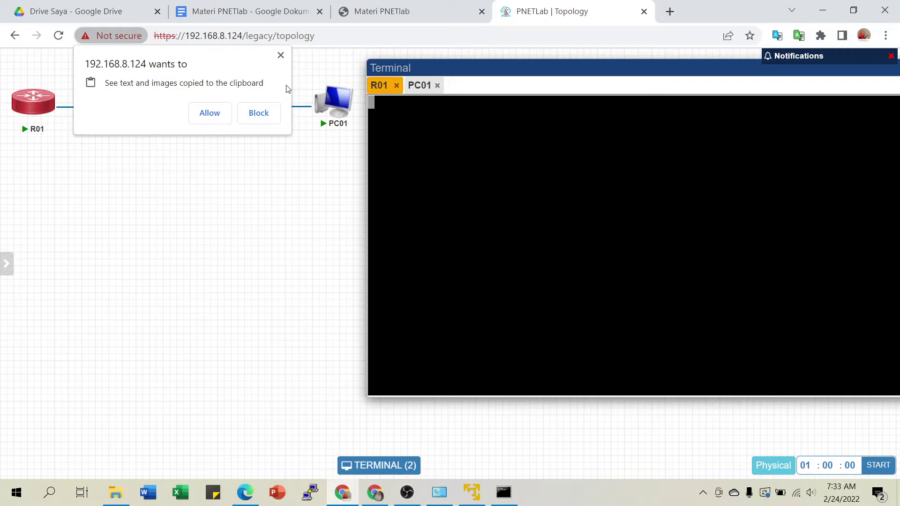
click(209, 113)
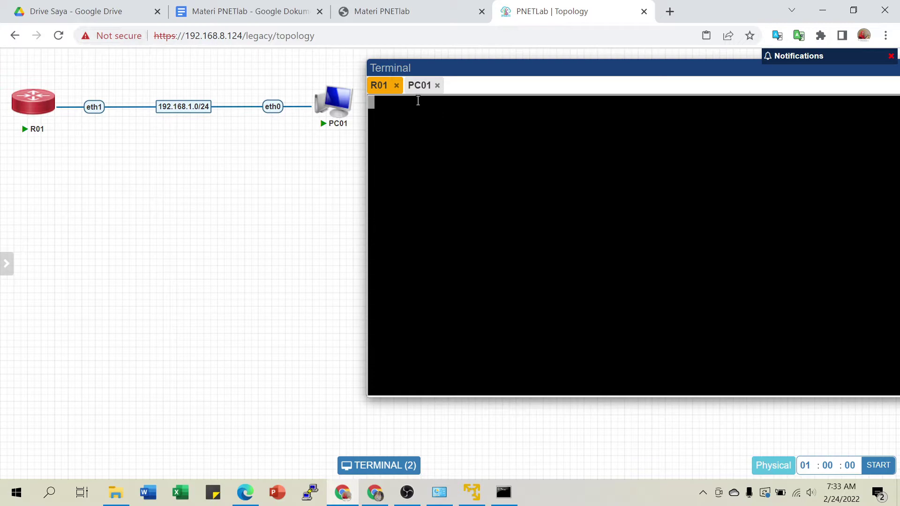
click(419, 86)
click(377, 94)
Log in to R01 as admin, answer n to the license, and close R01's console.
key(Return)
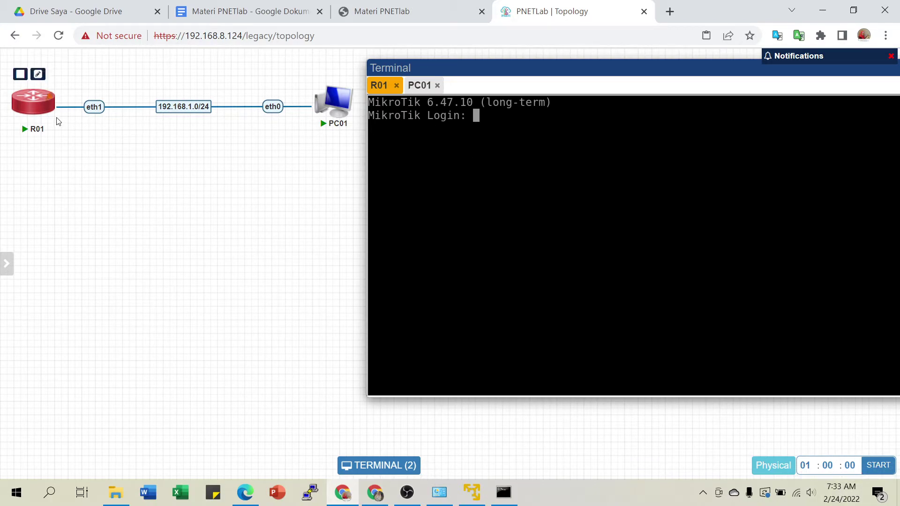
text(admin)
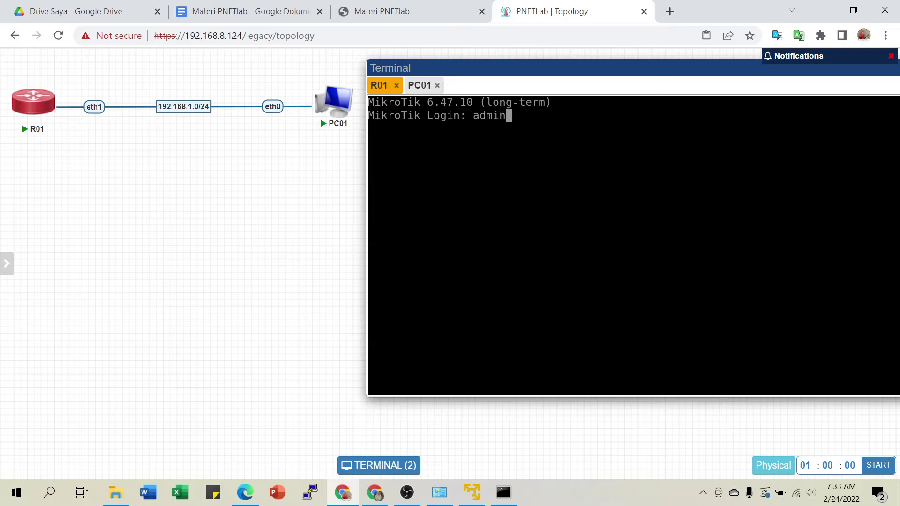
key(Return)
key(Return)
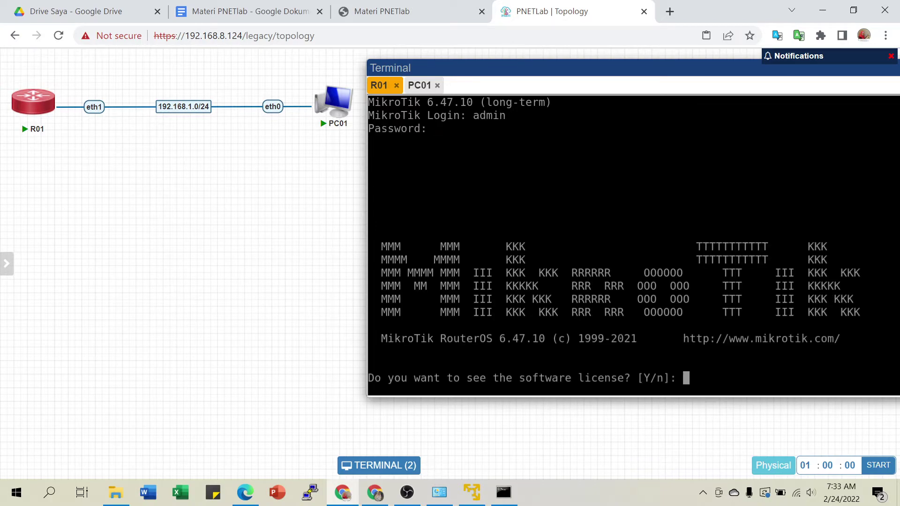
text(n)
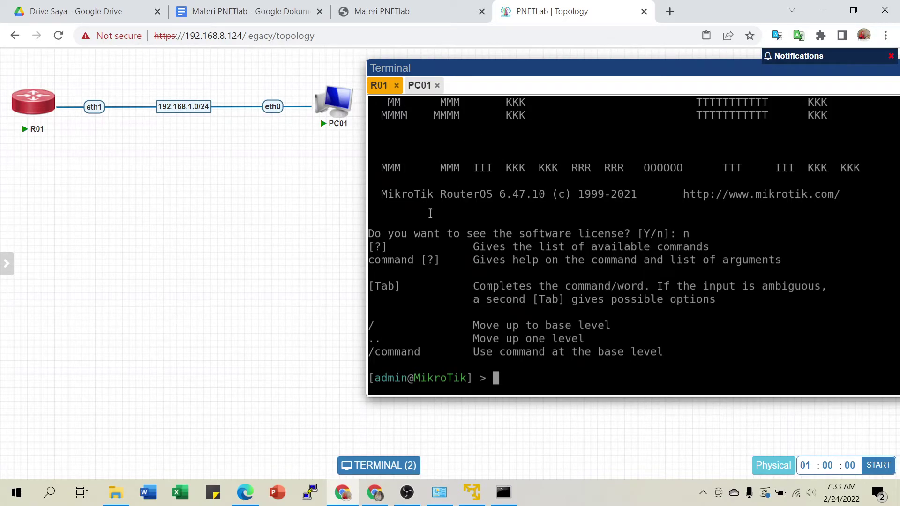
click(396, 85)
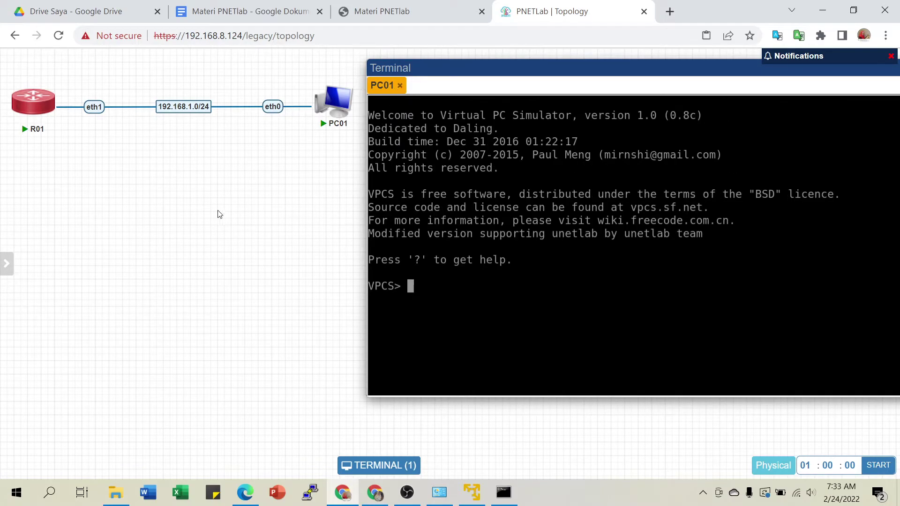
Reopen R01's console and run 'system identity set name=RumahNgoprek'.
click(31, 103)
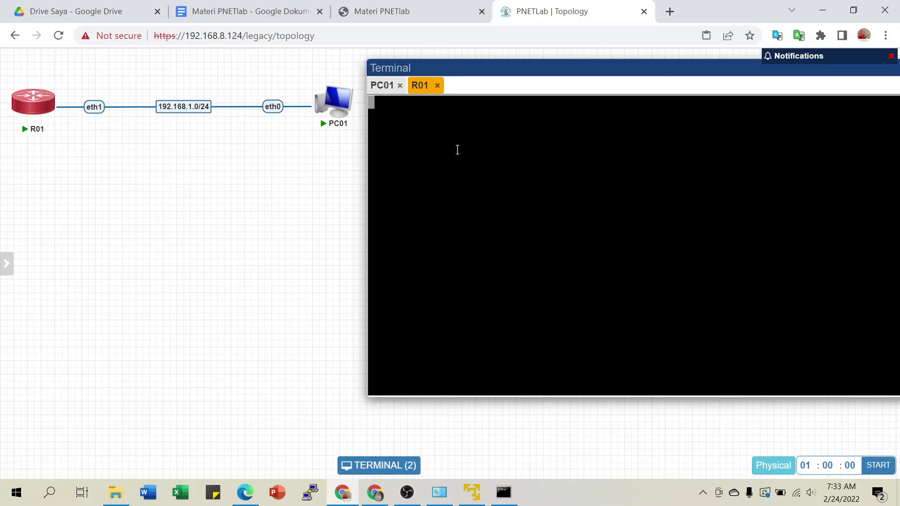
key(Return)
key(Return)
key(Return)
key(Return)
key(Return)
key(Return)
key(Return)
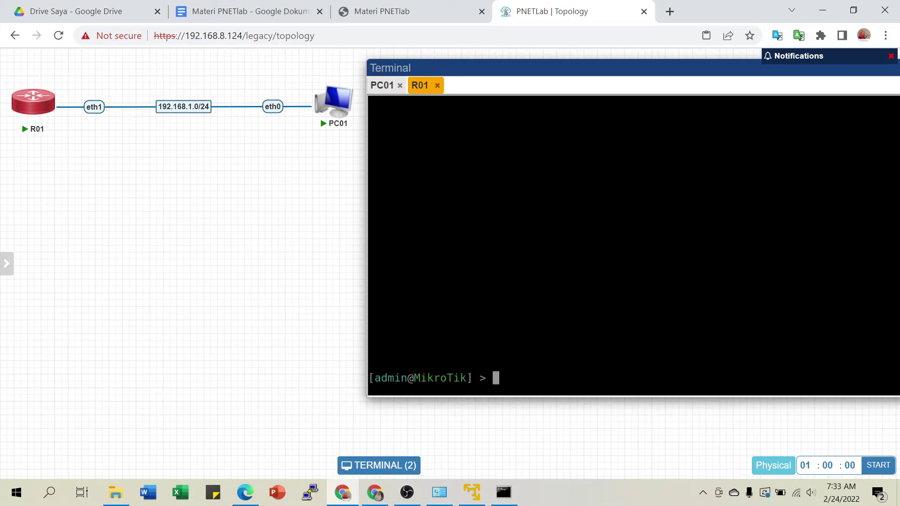
key(Return)
key(Return)
key(Return)
key(Return)
key(Return)
key(Return)
key(Return)
key(Return)
key(Return)
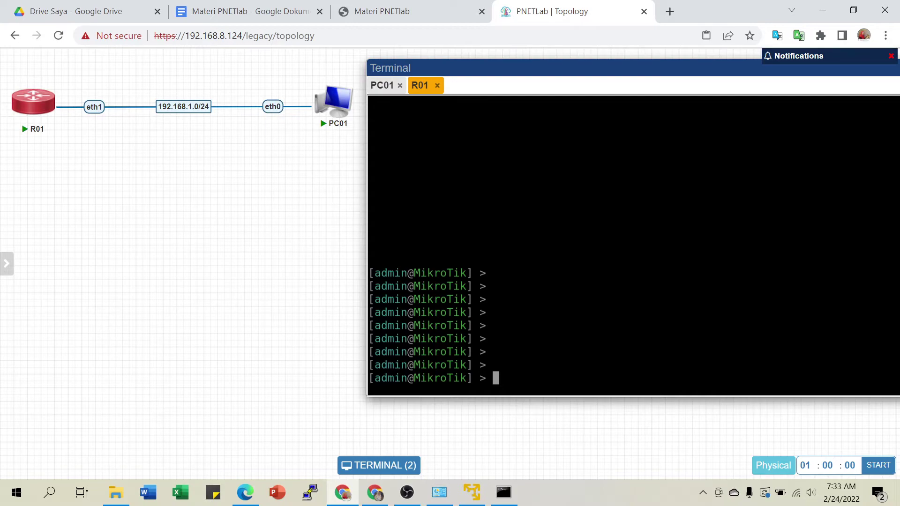
text(system i)
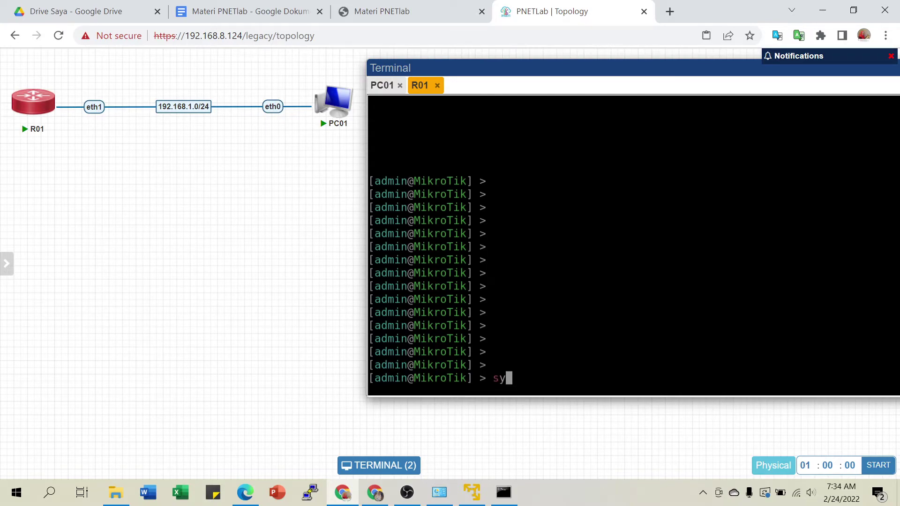
text(de)
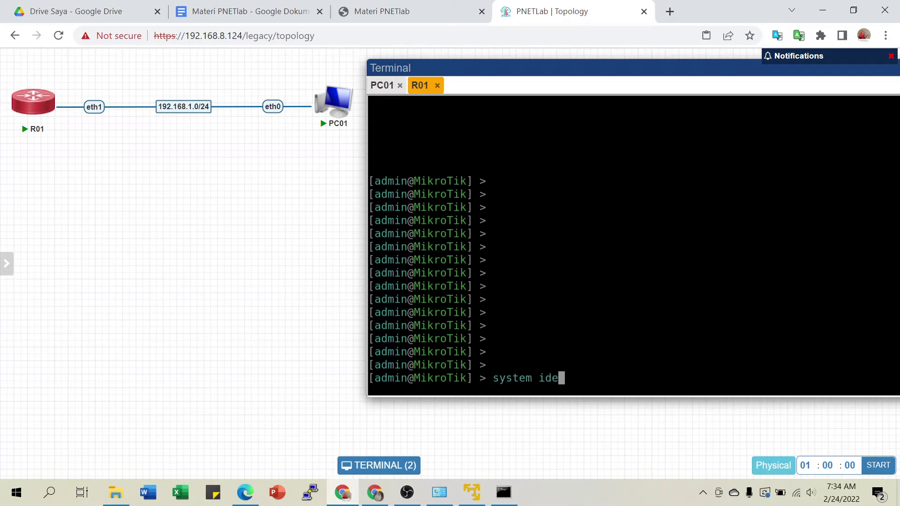
text(ntity set na)
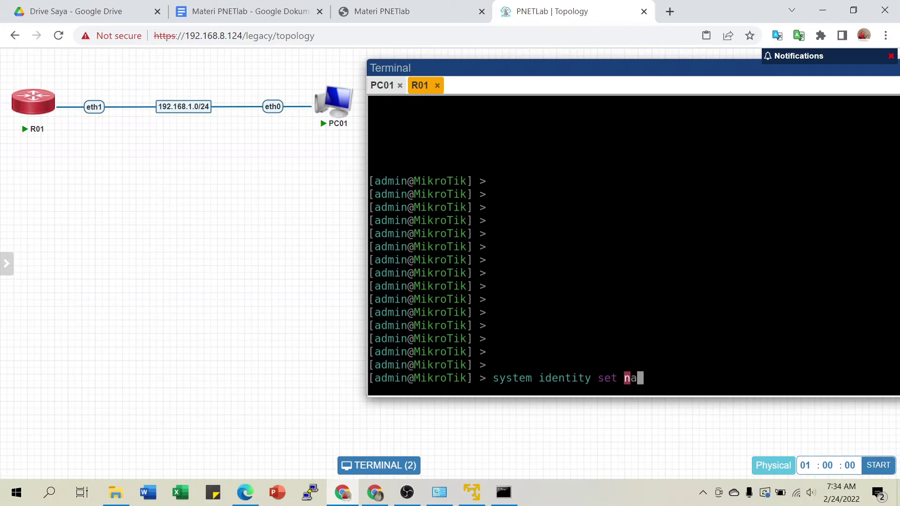
text(me=Ru)
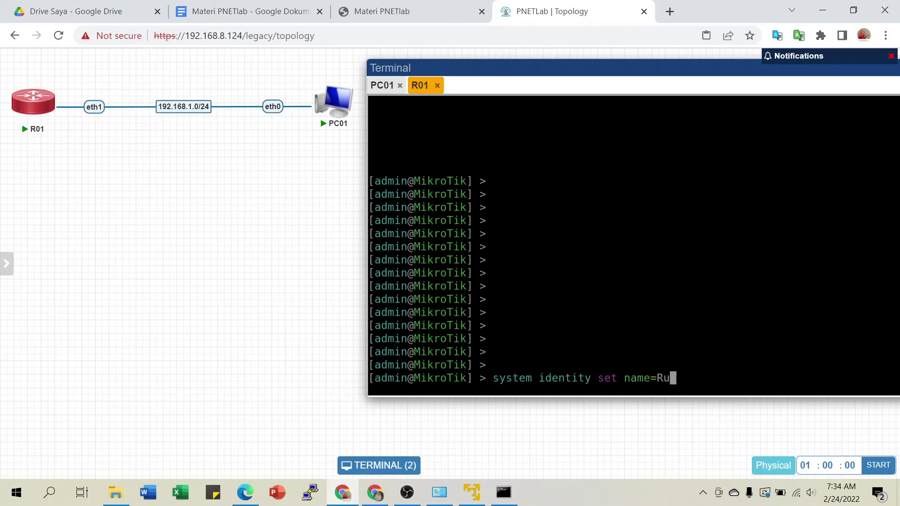
text(mahNgoprek)
key(Return)
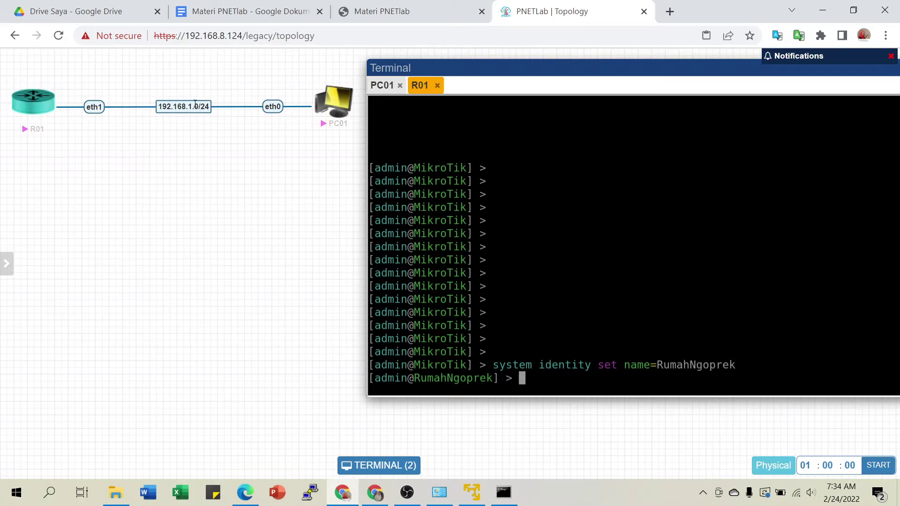
Run 'ip address add address=192.168.1.1/24 interface=ether1' on R01, then start typing 'ip address pr'.
mouse_move(53, 121)
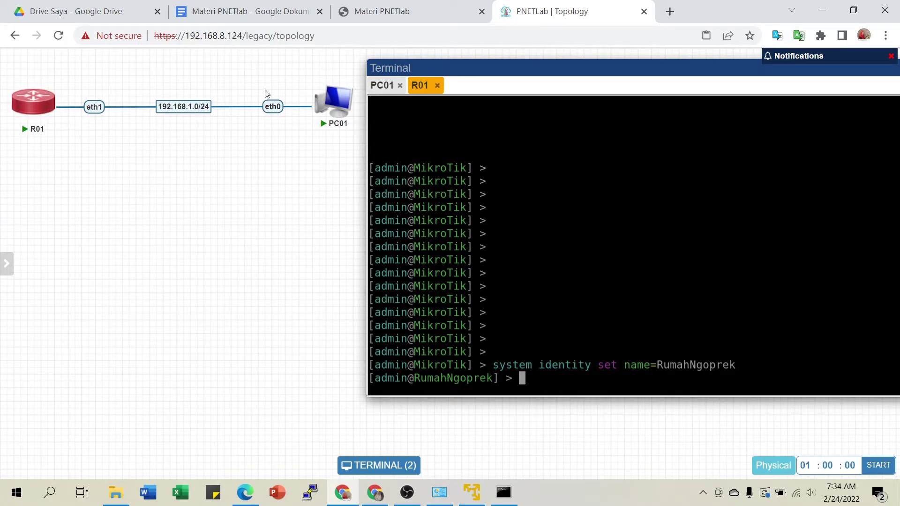
mouse_move(324, 108)
text(ip address add )
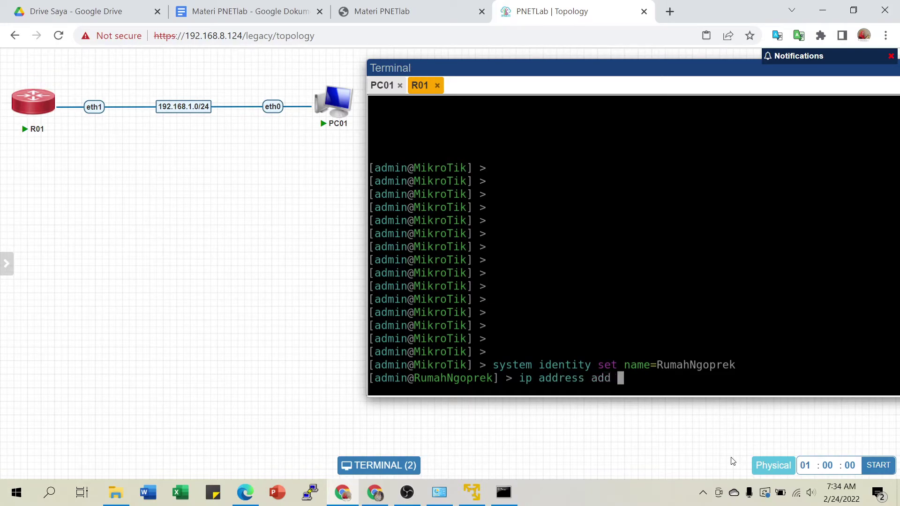
text(address=1)
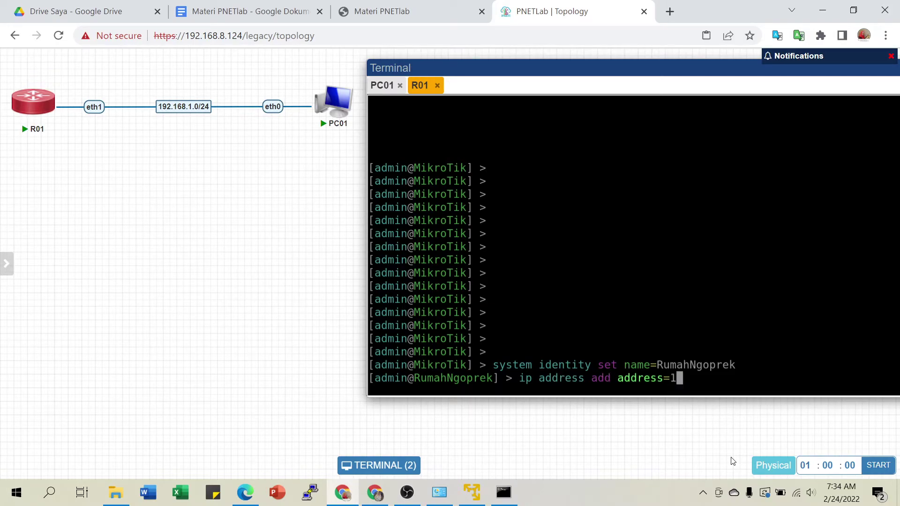
text(92.168.1.1/24 i)
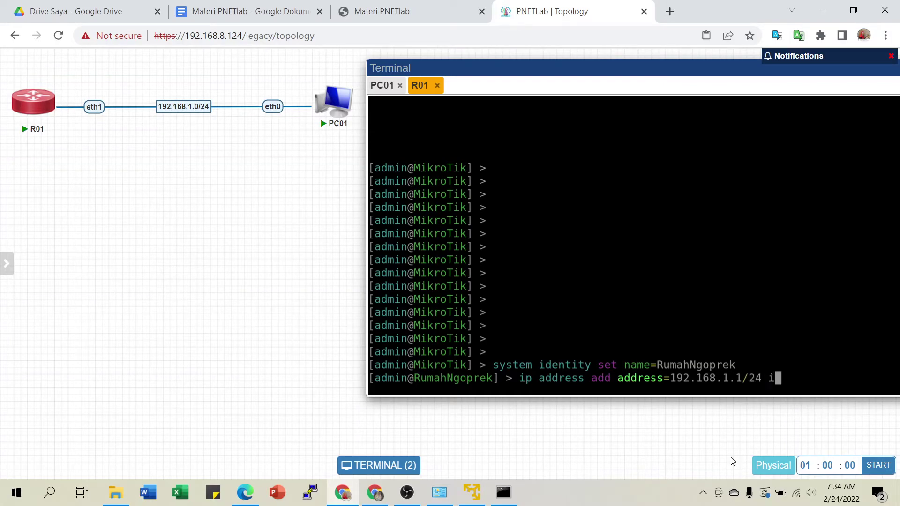
text(nterface=e)
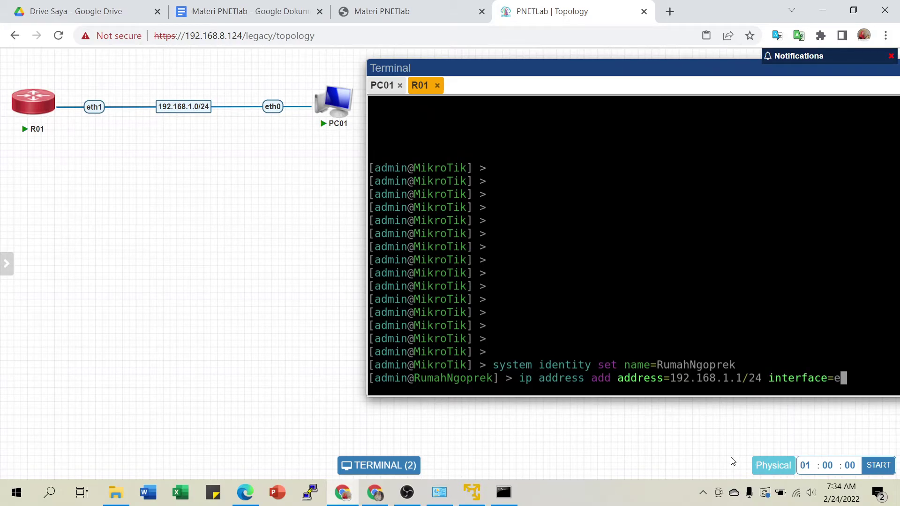
text(ther1)
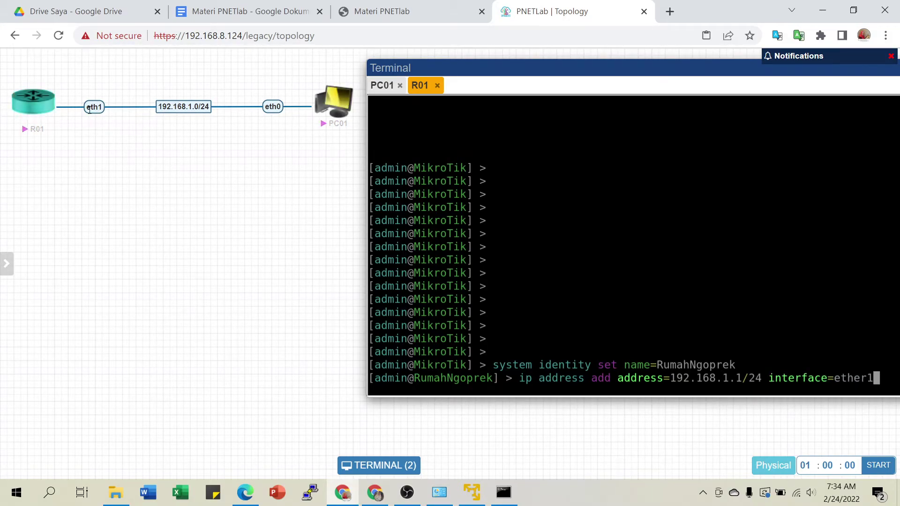
key(Return)
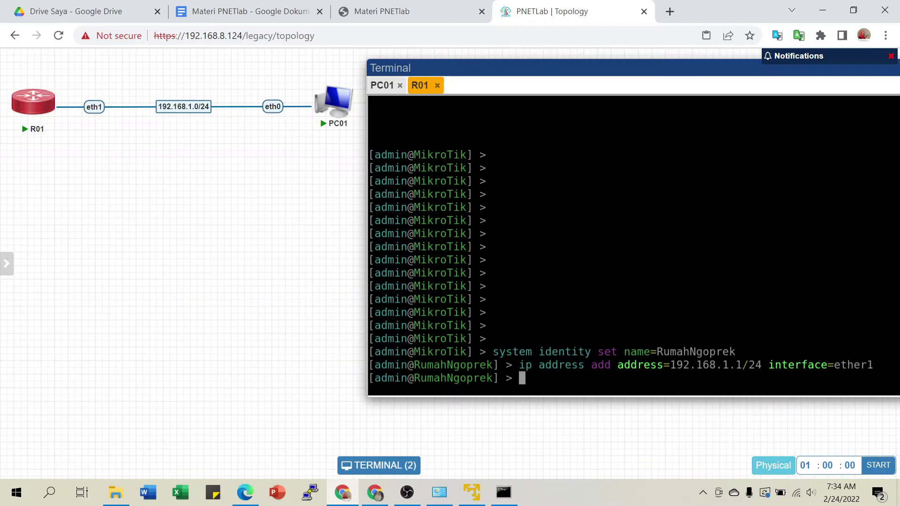
text(ip address pr)
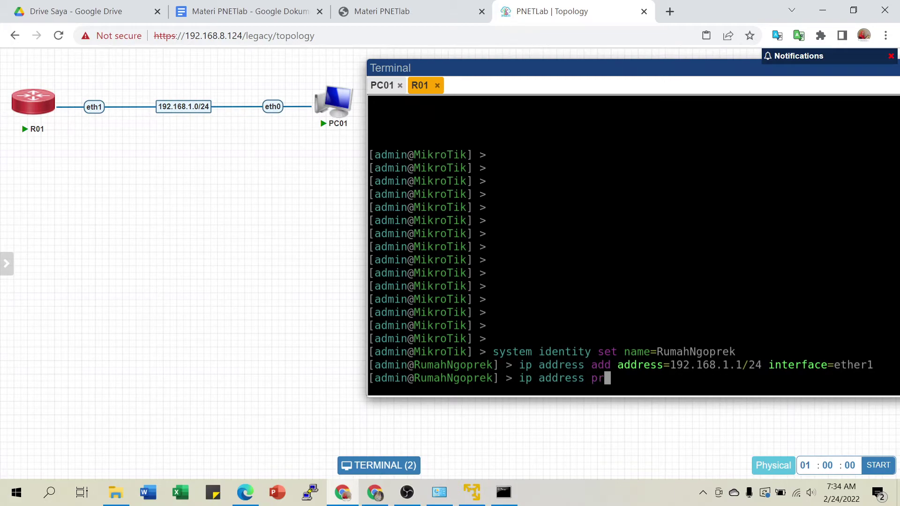
key(Return)
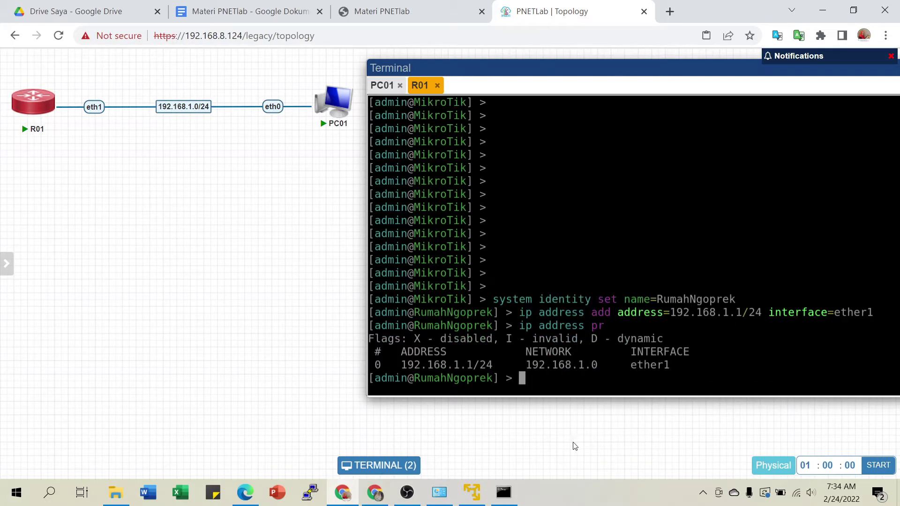
drag(398, 366, 490, 365)
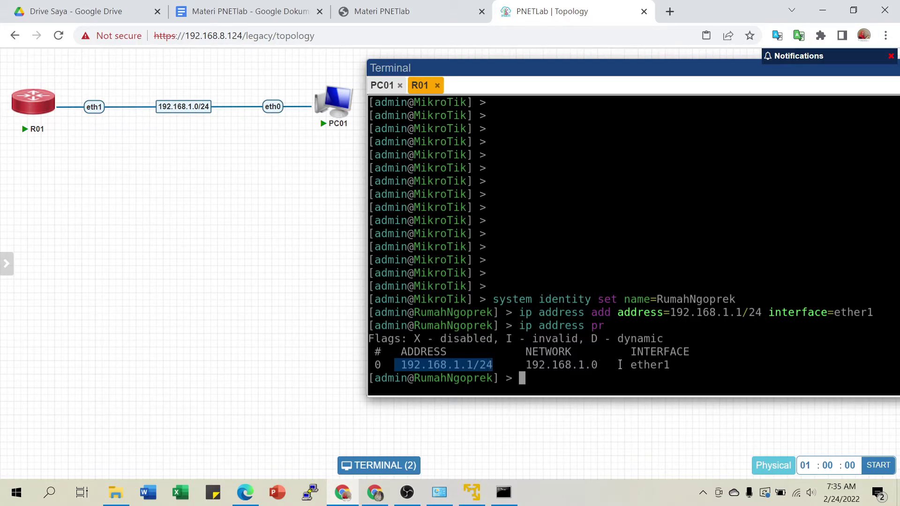
drag(527, 365, 592, 363)
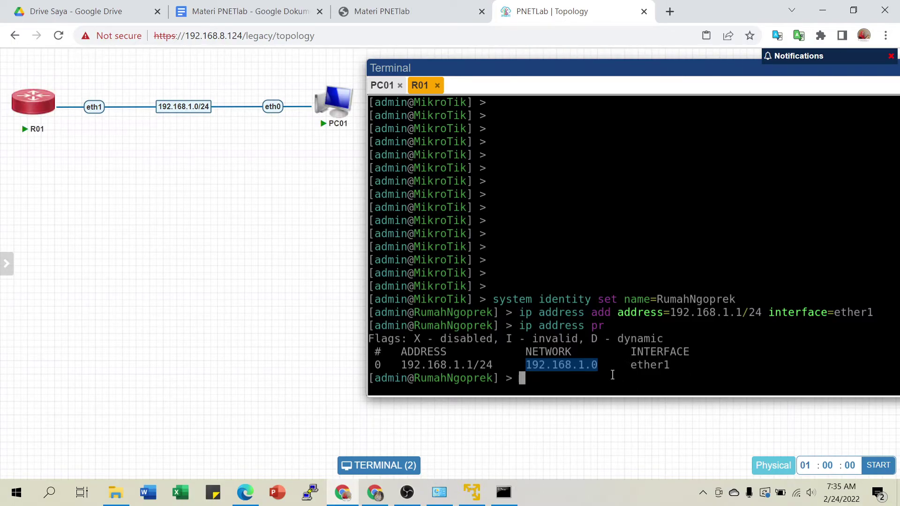
drag(632, 368, 689, 365)
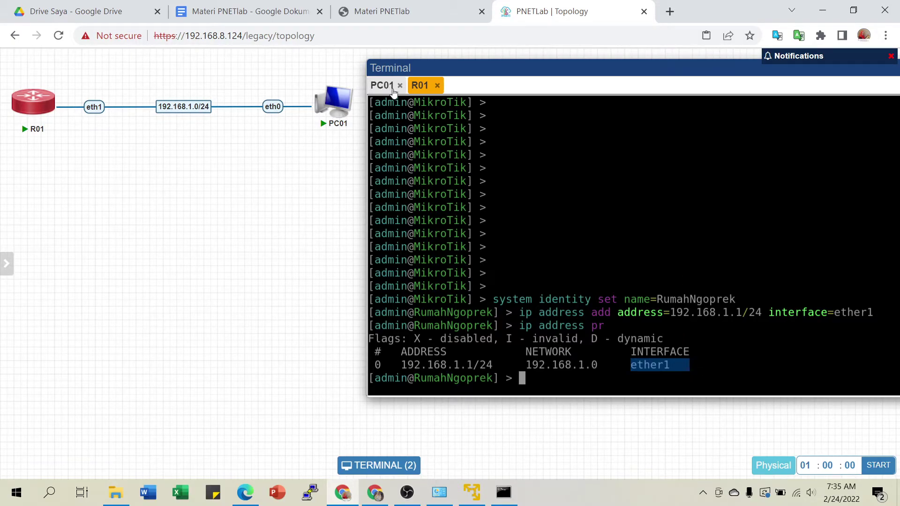
drag(420, 85, 375, 87)
Try reconnecting PC01's broken console, close it, and open a fresh PC01 console.
click(416, 88)
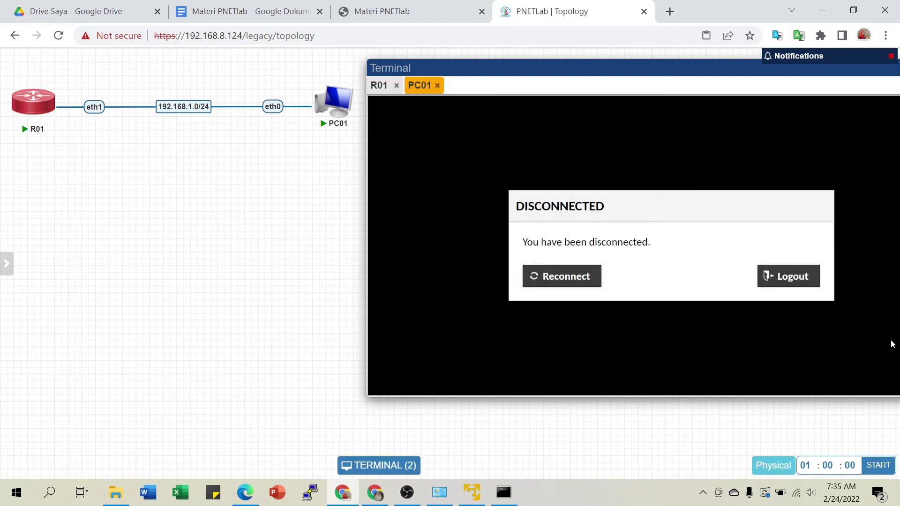
click(792, 276)
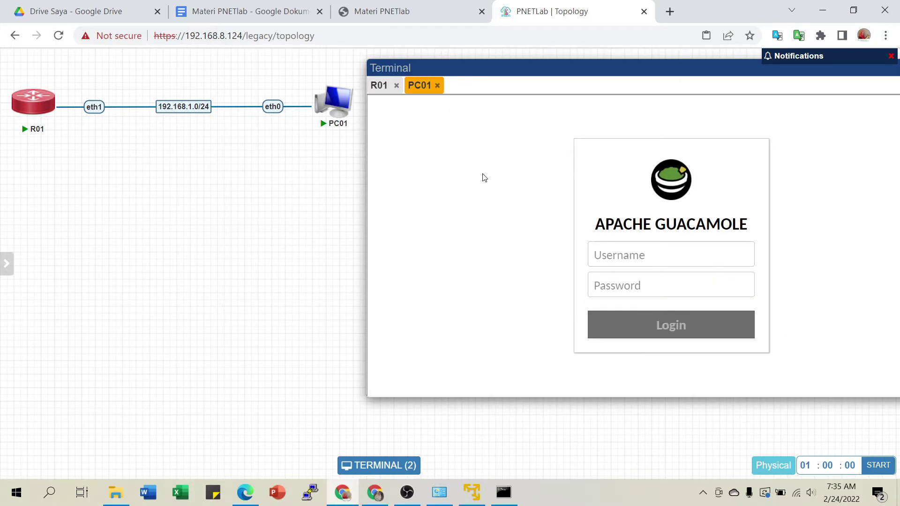
click(432, 84)
mouse_move(332, 114)
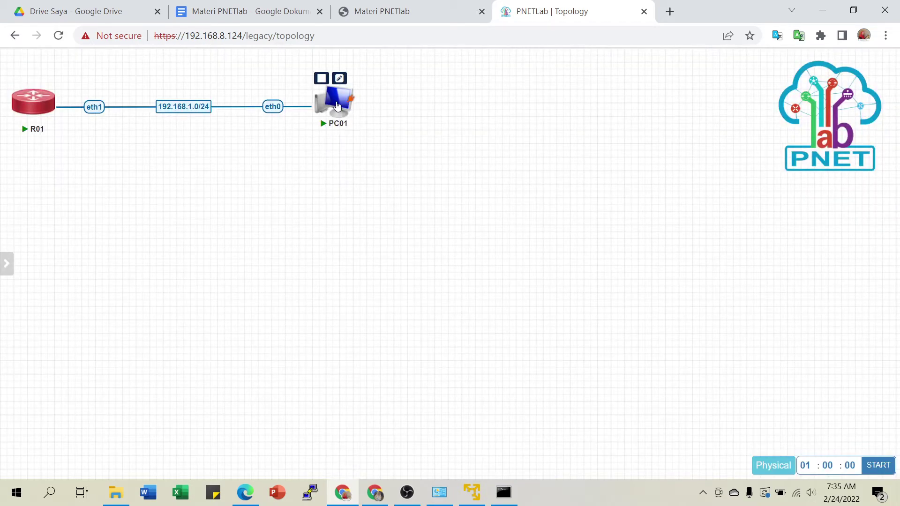
click(337, 106)
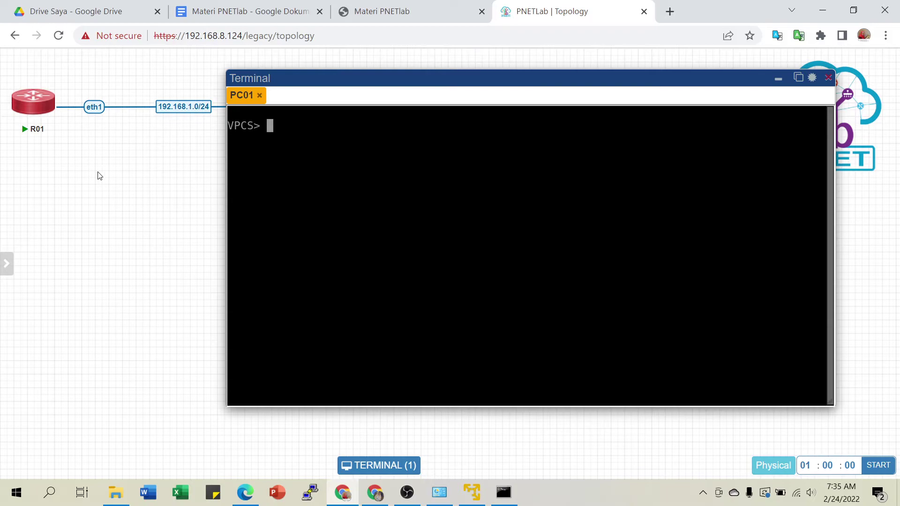
Open R01's console at its RumahNgoprek prompt, then return to PC01's VPCS console.
click(18, 102)
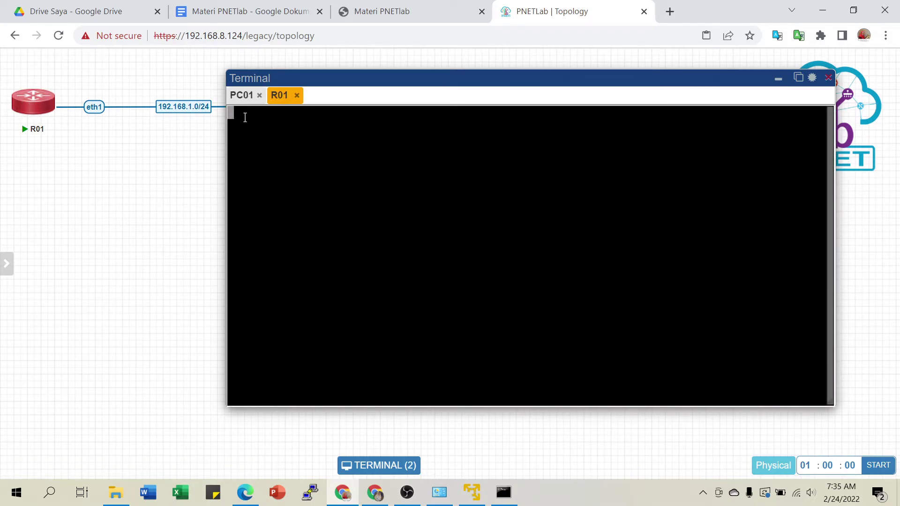
key(Return)
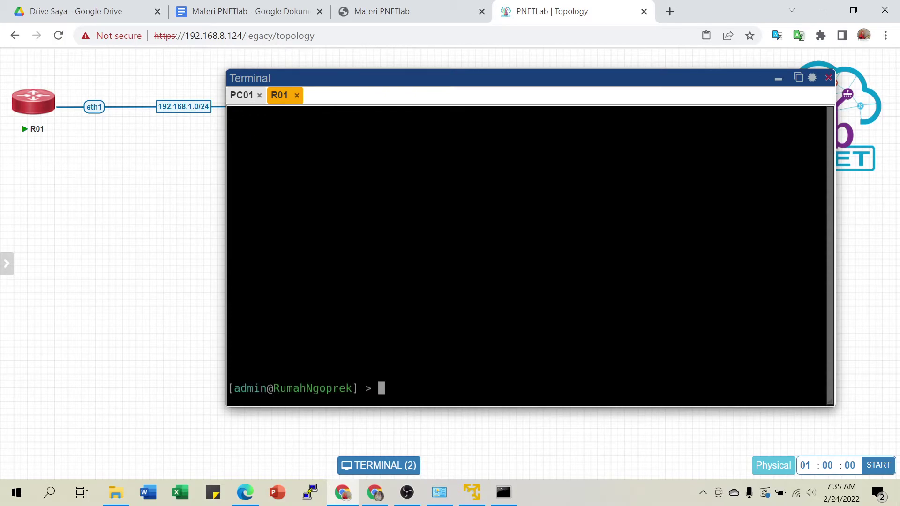
click(246, 96)
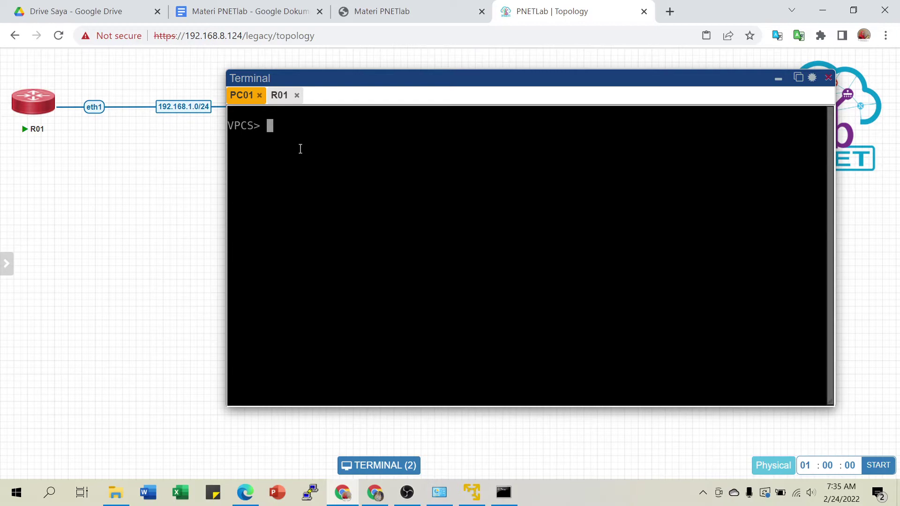
text(i)
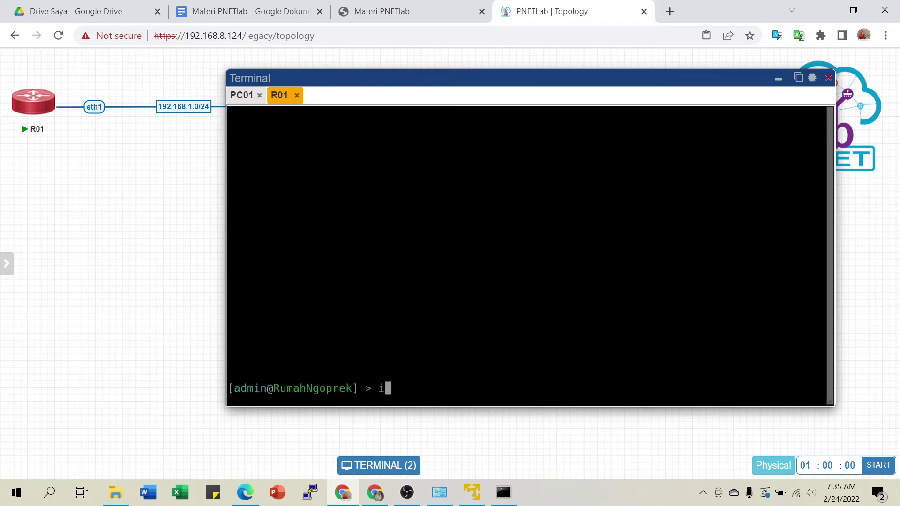
click(245, 96)
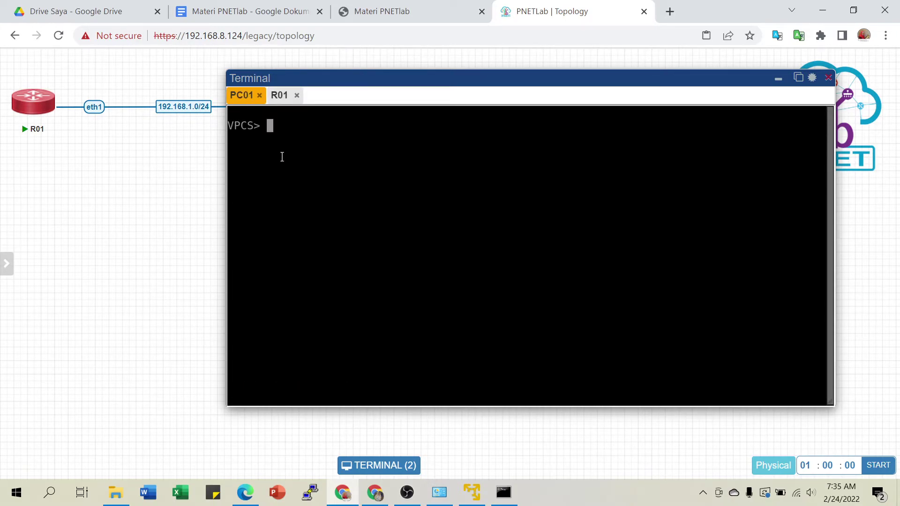
Set PC01 to 192.168.1.2/24 with gateway 192.168.1.1, save, and verify with 'show ip'.
text(ip 192.168.1.2/24 gateway)
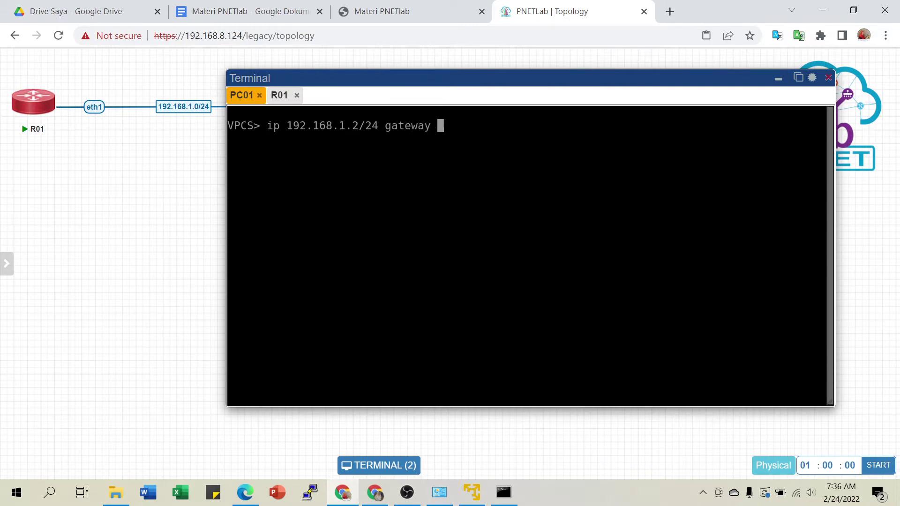
key(BackSpace)
key(BackSpace)
key(BackSpace)
key(BackSpace)
key(BackSpace)
key(BackSpace)
key(BackSpace)
key(BackSpace)
text(192.168.)
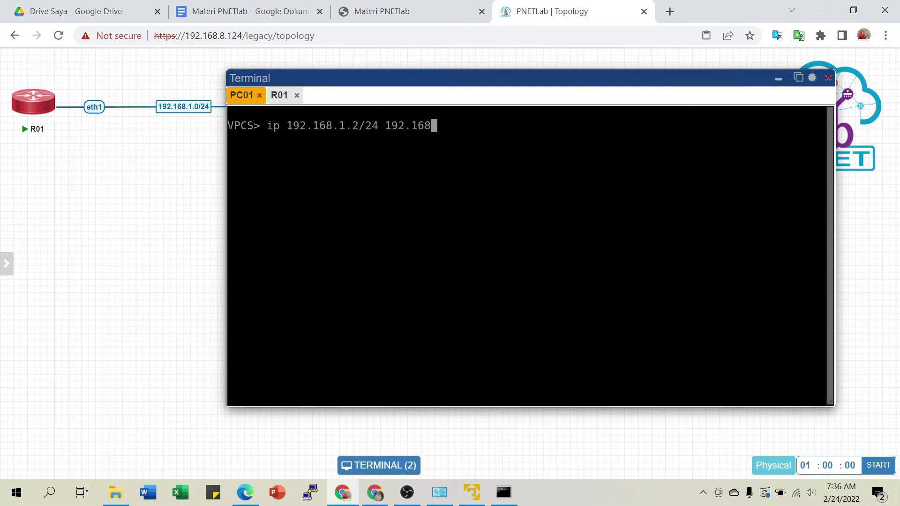
text(1.1)
key(Return)
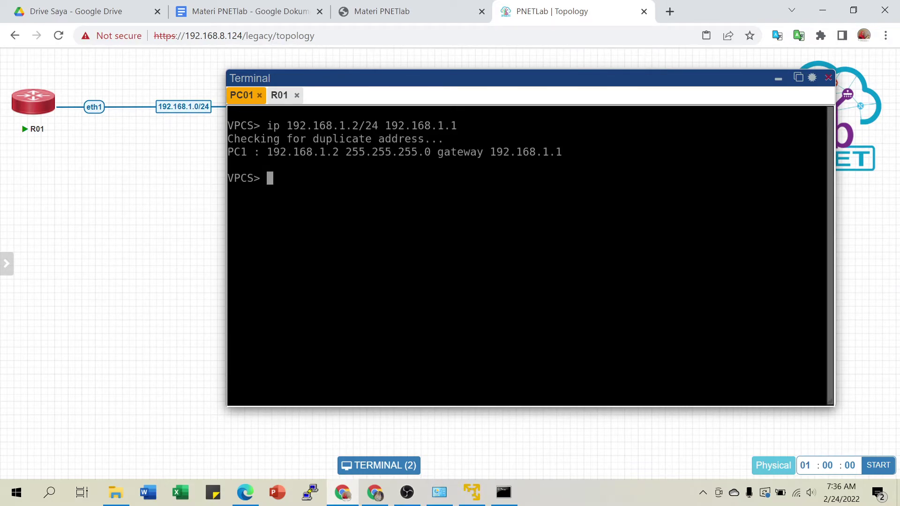
text(save)
key(Return)
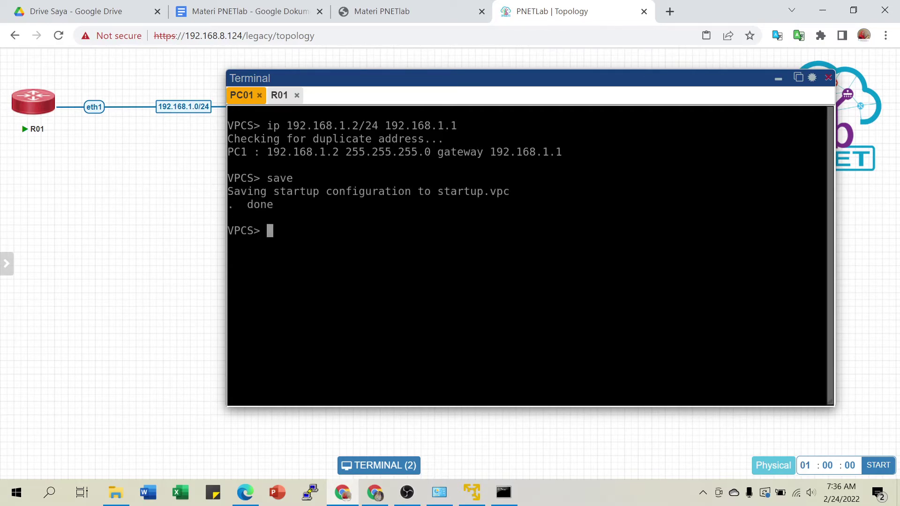
text(show ip)
key(Return)
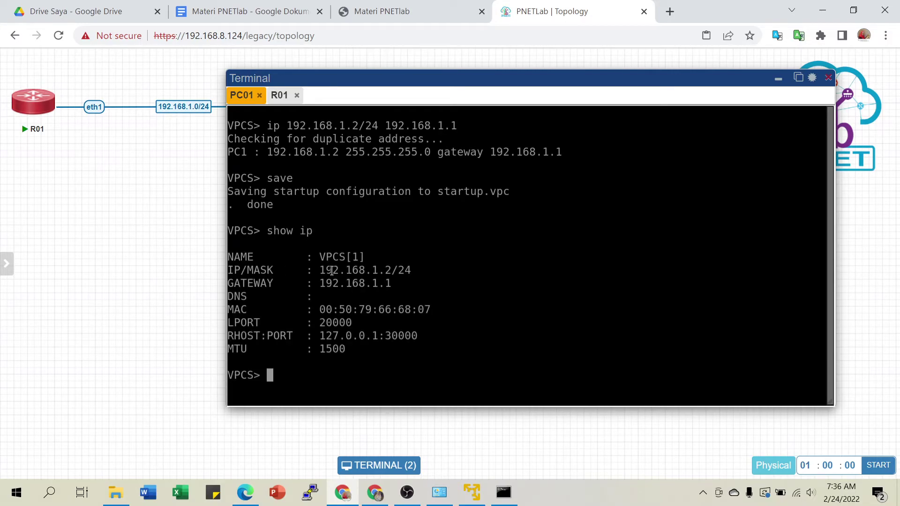
Highlight the address and gateway in the output, then move PC01 closer to R01.
drag(320, 283, 413, 284)
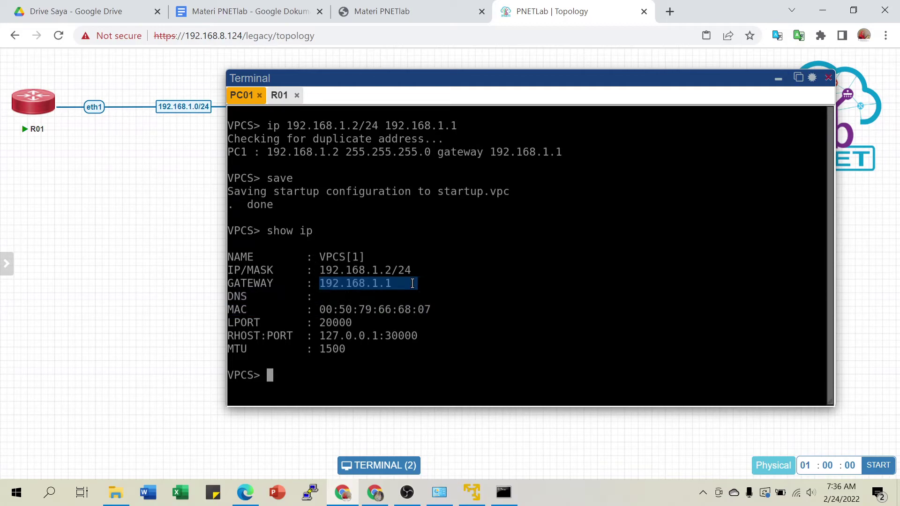
drag(319, 270, 417, 273)
click(368, 287)
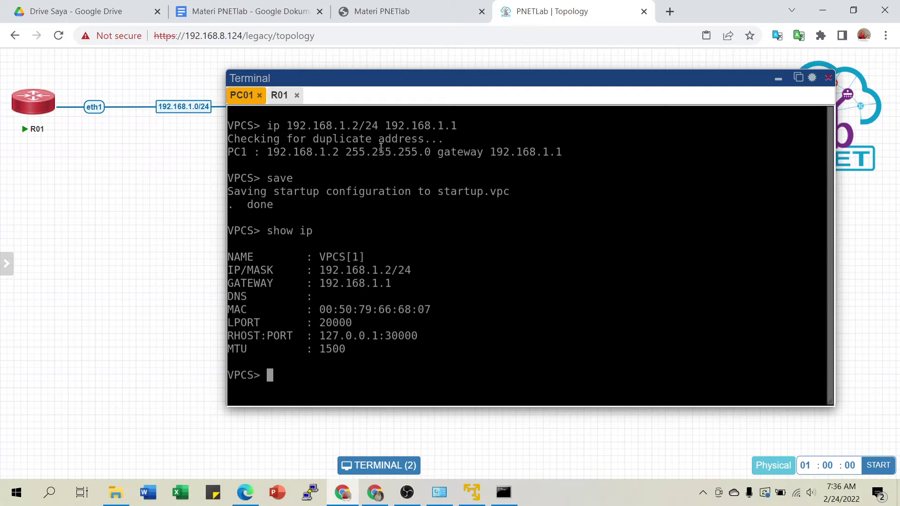
drag(441, 79, 571, 72)
mouse_move(341, 108)
drag(342, 107, 228, 109)
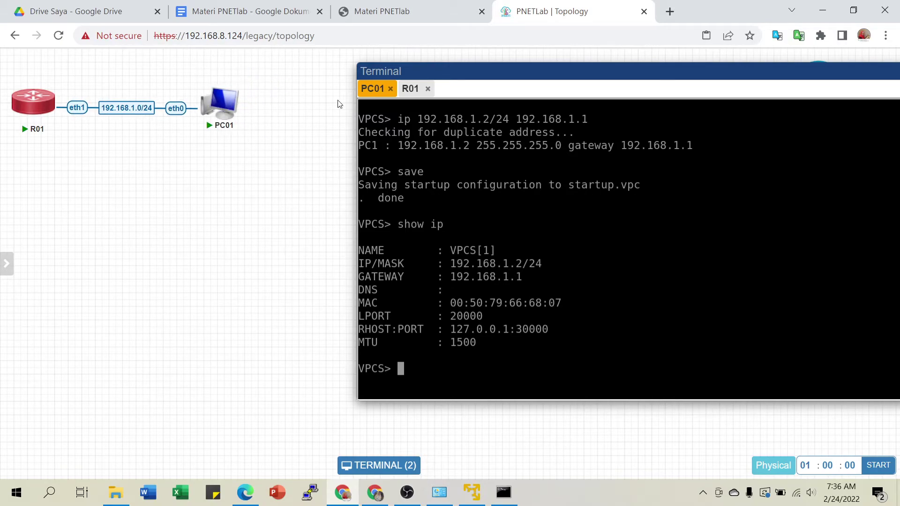
Run 'ping 192.168.1.1' from PC01's VPCS console and get five replies.
drag(497, 72, 407, 68)
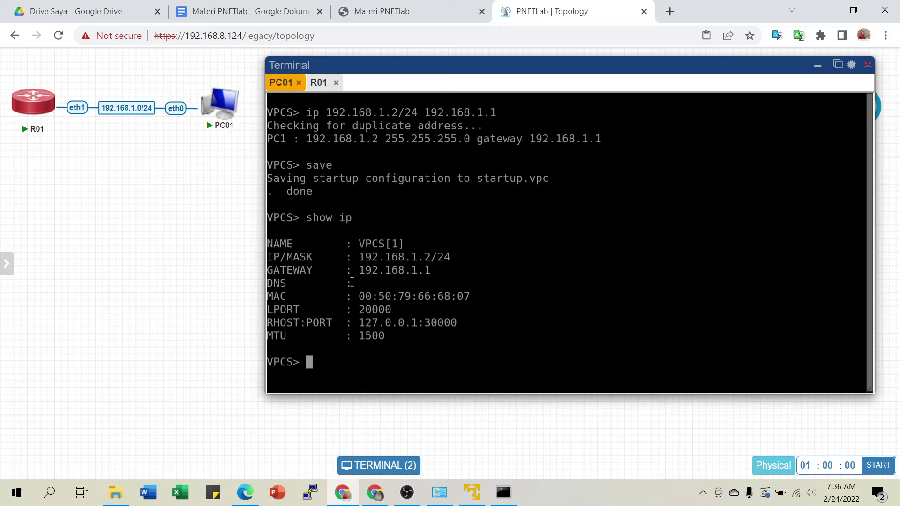
text(ping 192.16)
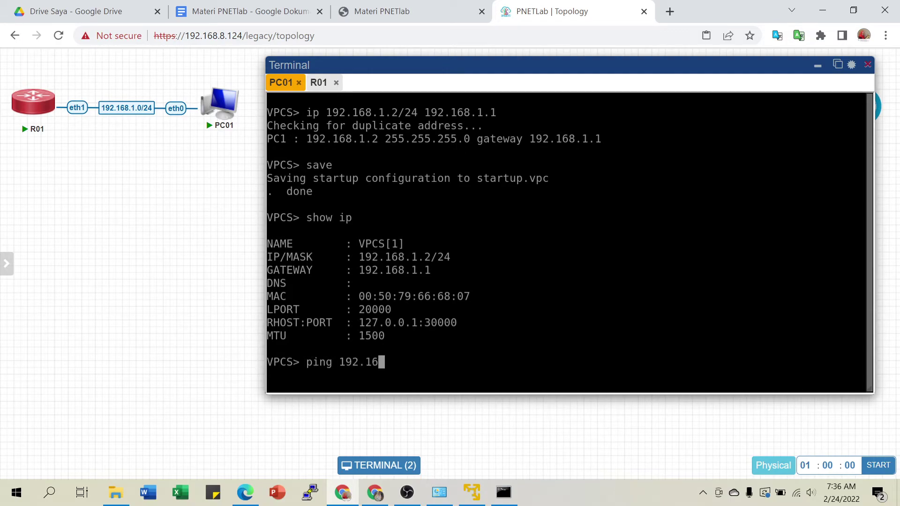
text(8.1.1)
key(Return)
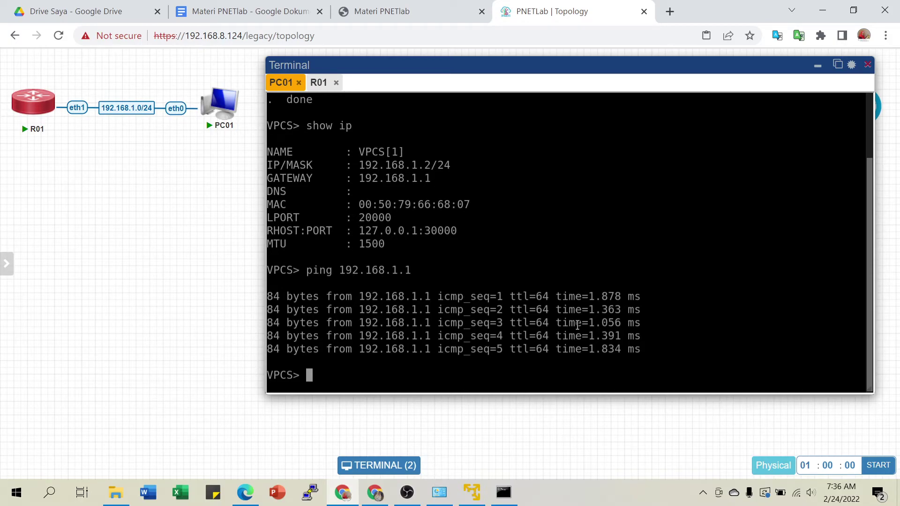
mouse_move(239, 106)
From the R01 console, ping 192.168.1.2 and stop after three successful replies.
click(320, 84)
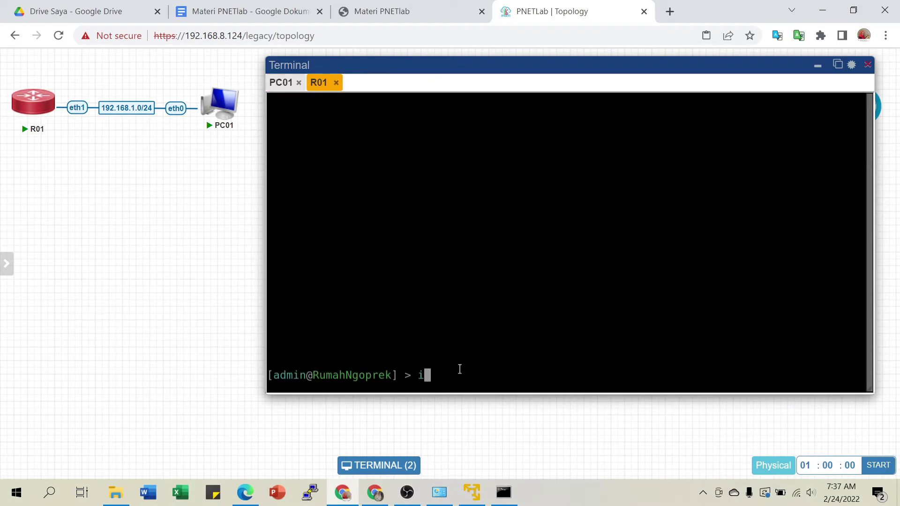
key(BackSpace)
text(ping 192.168.1.)
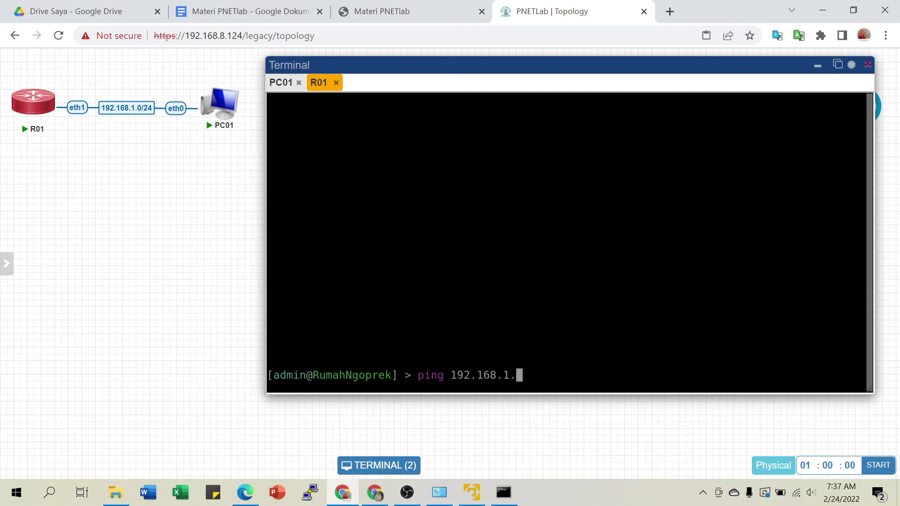
text(2)
key(Return)
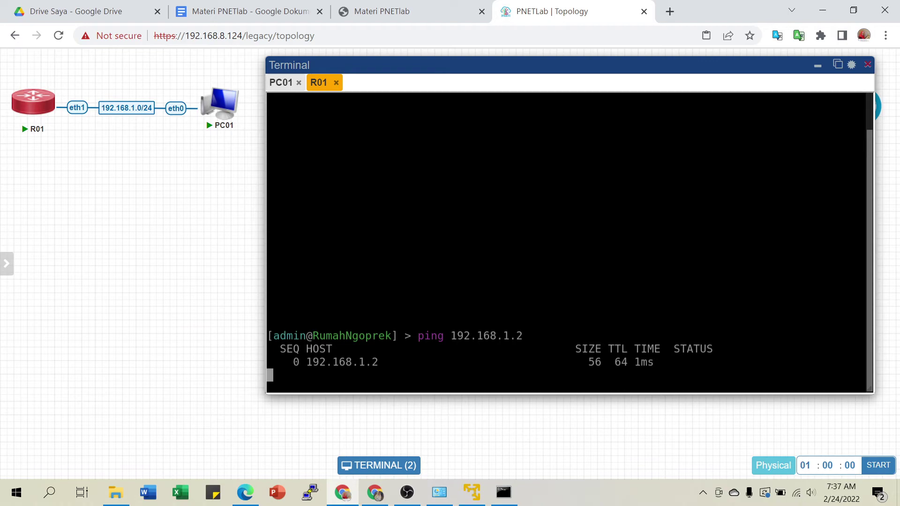
key(ctrl+c)
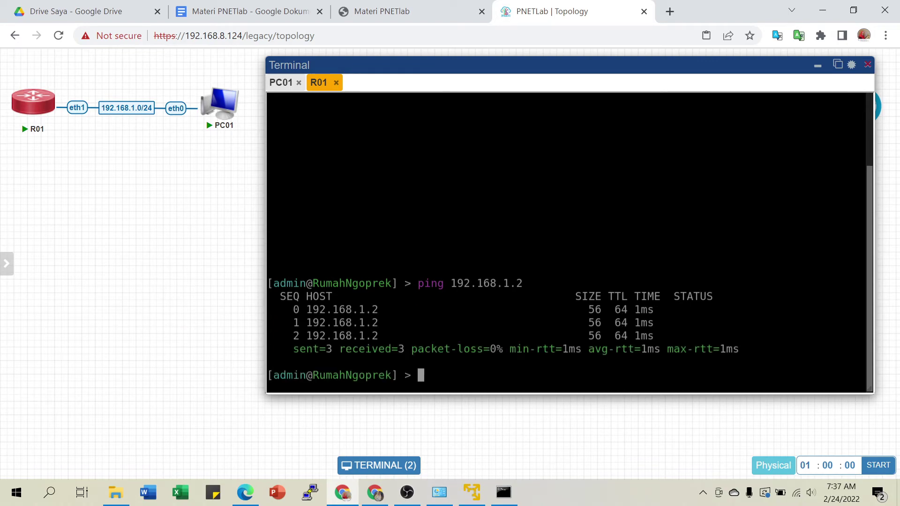